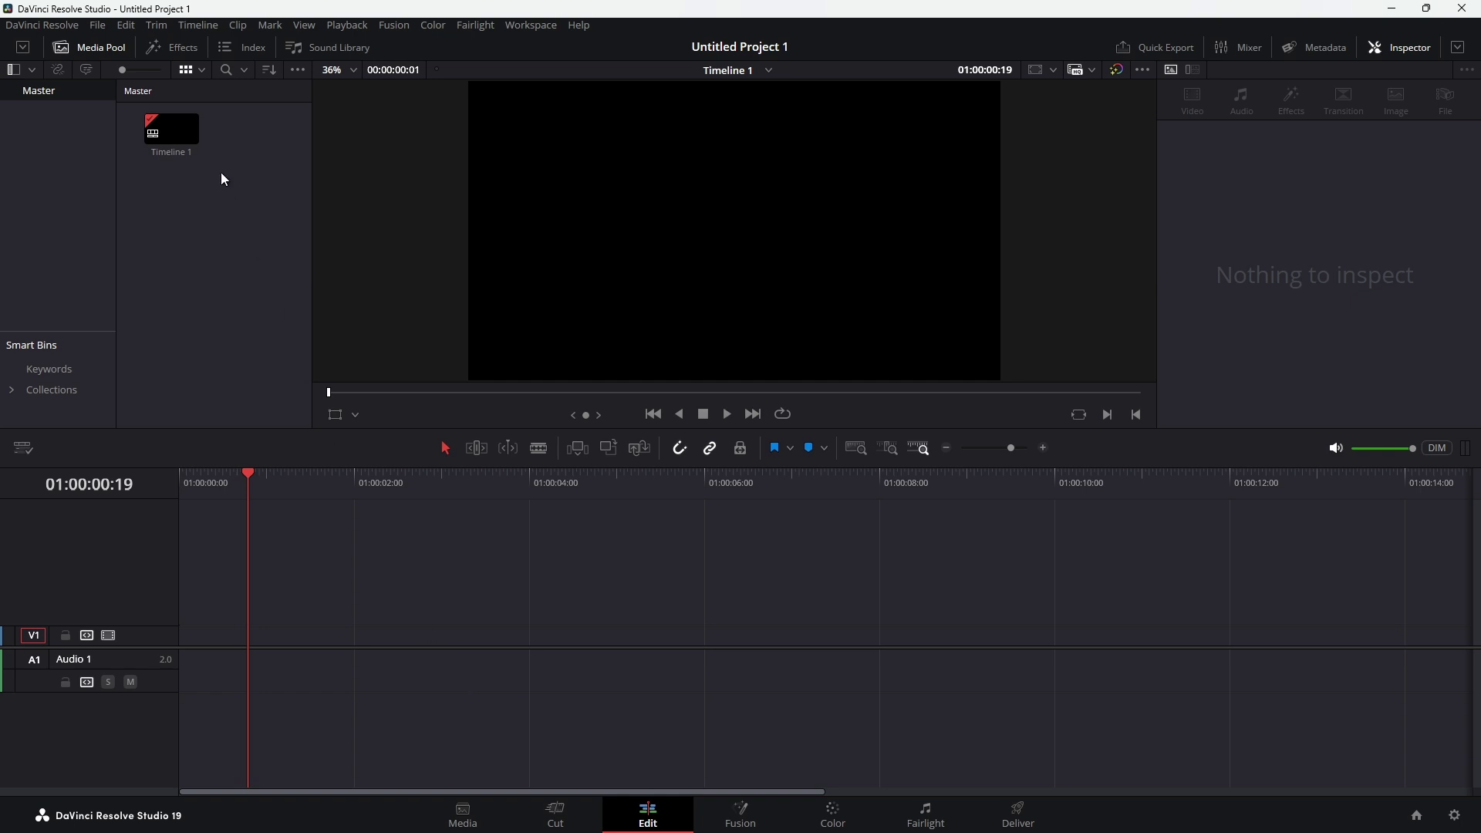
# Step: Drag a Fusion Composition from the Effects Toolbox to the start of track V1
pyautogui.click(159, 54)
pyautogui.moveTo(171, 150); pyautogui.dragTo(233, 642)
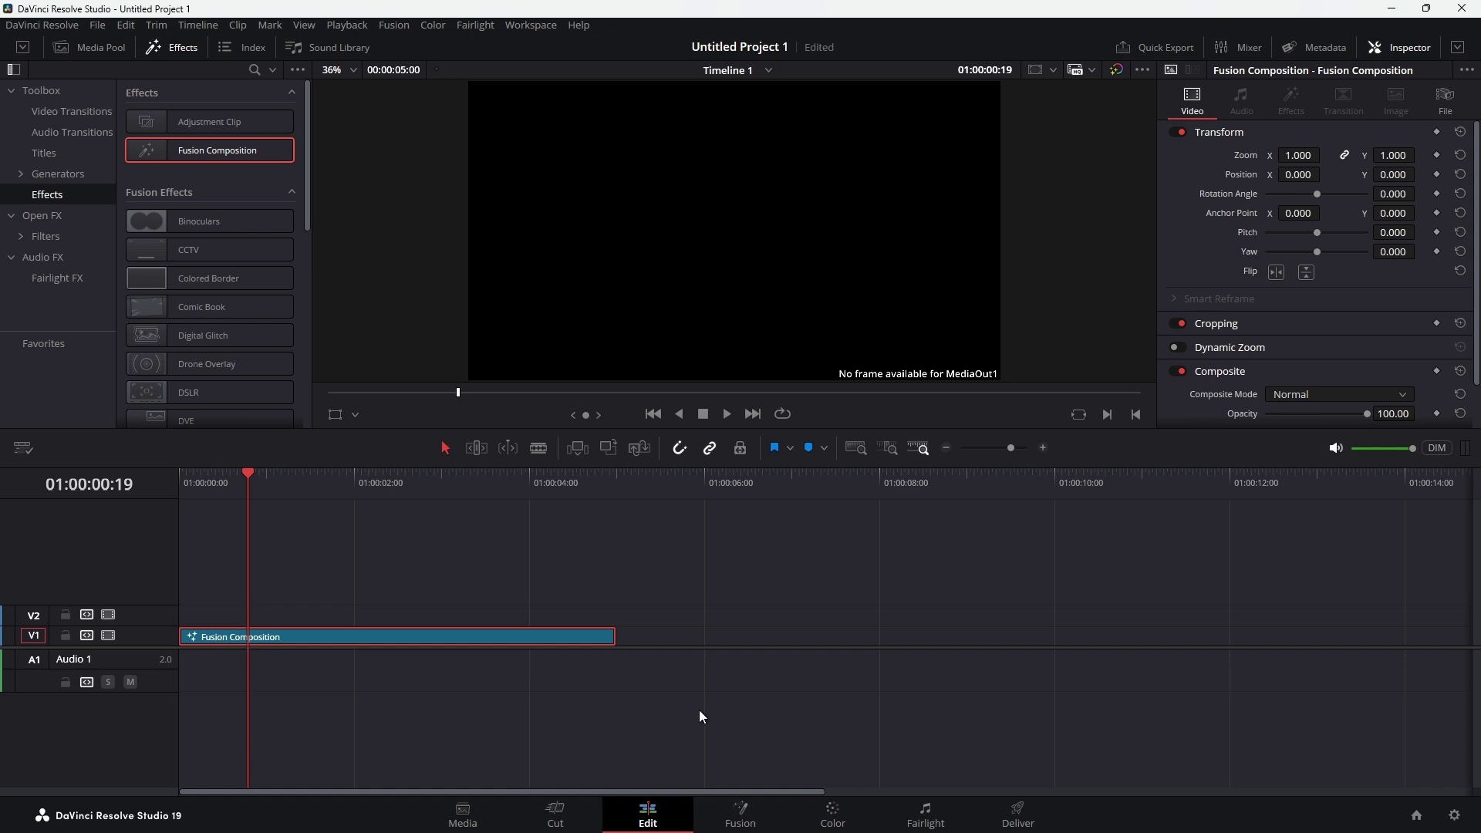
# Step: Open the composition on the Fusion page, add a Background node and turn on grid snapping
pyautogui.click(744, 817)
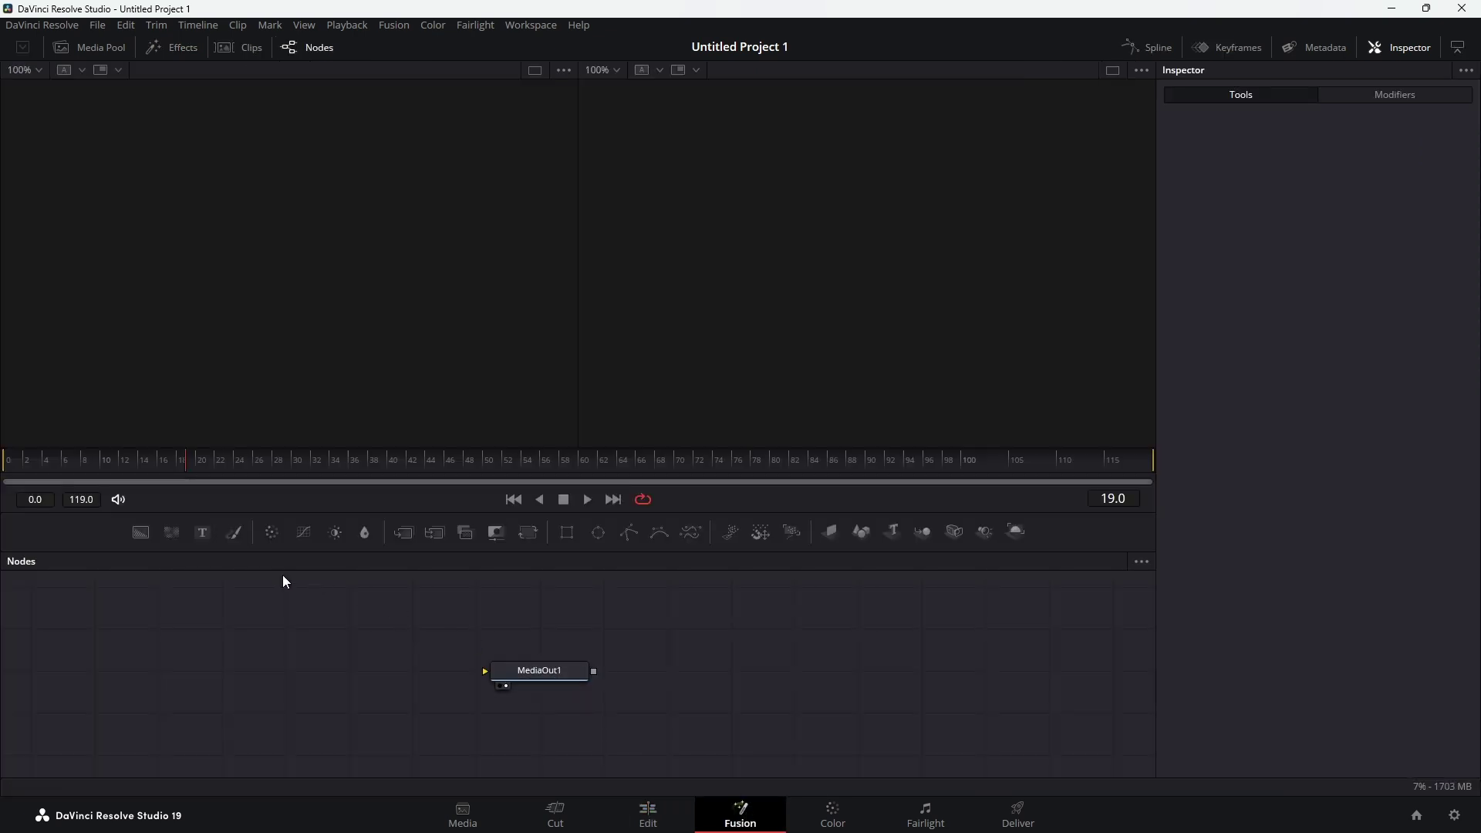
pyautogui.moveTo(140, 532); pyautogui.dragTo(502, 669)
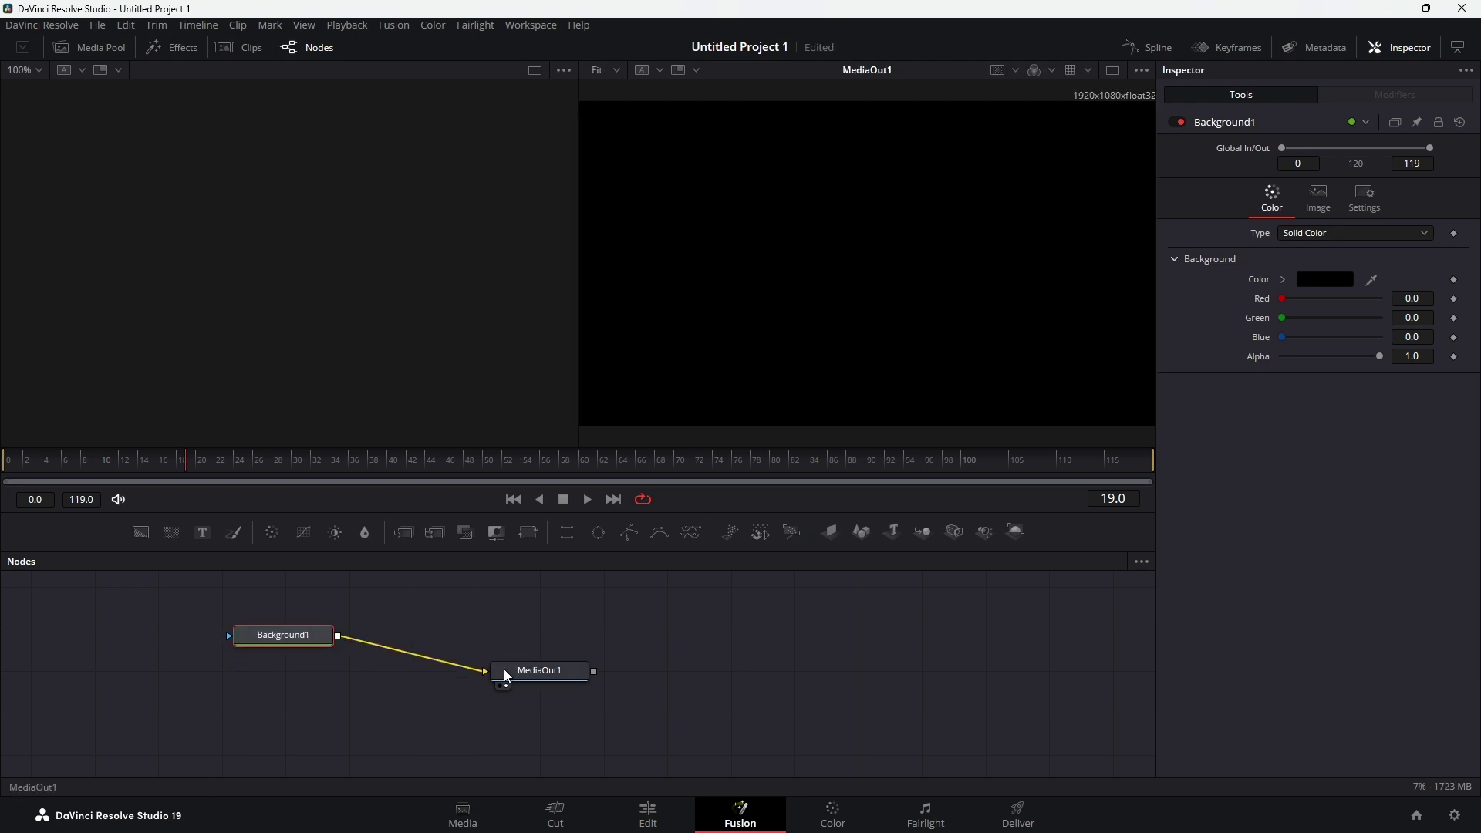
pyautogui.rightClick(443, 634)
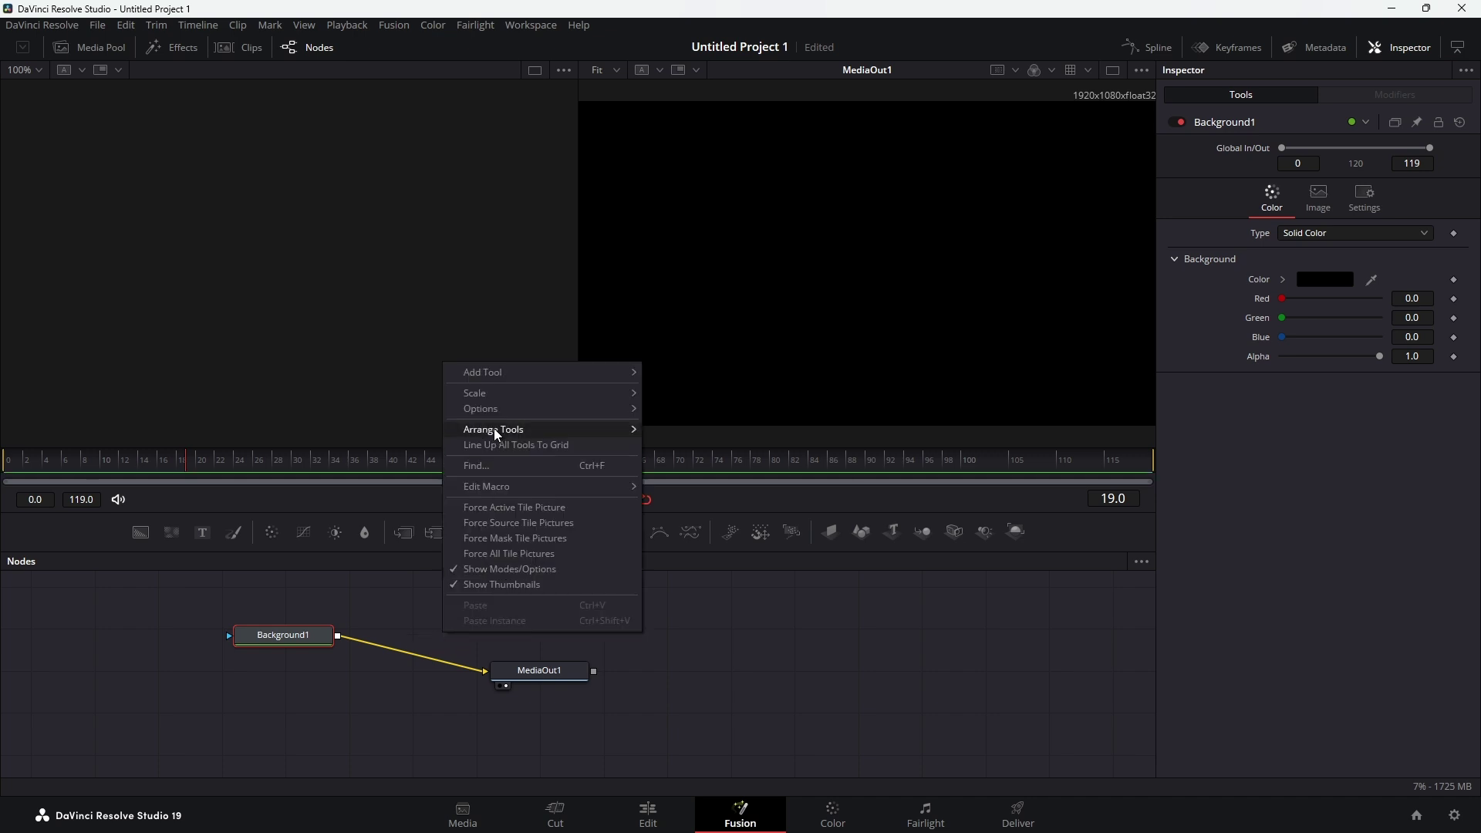
pyautogui.moveTo(494, 432)
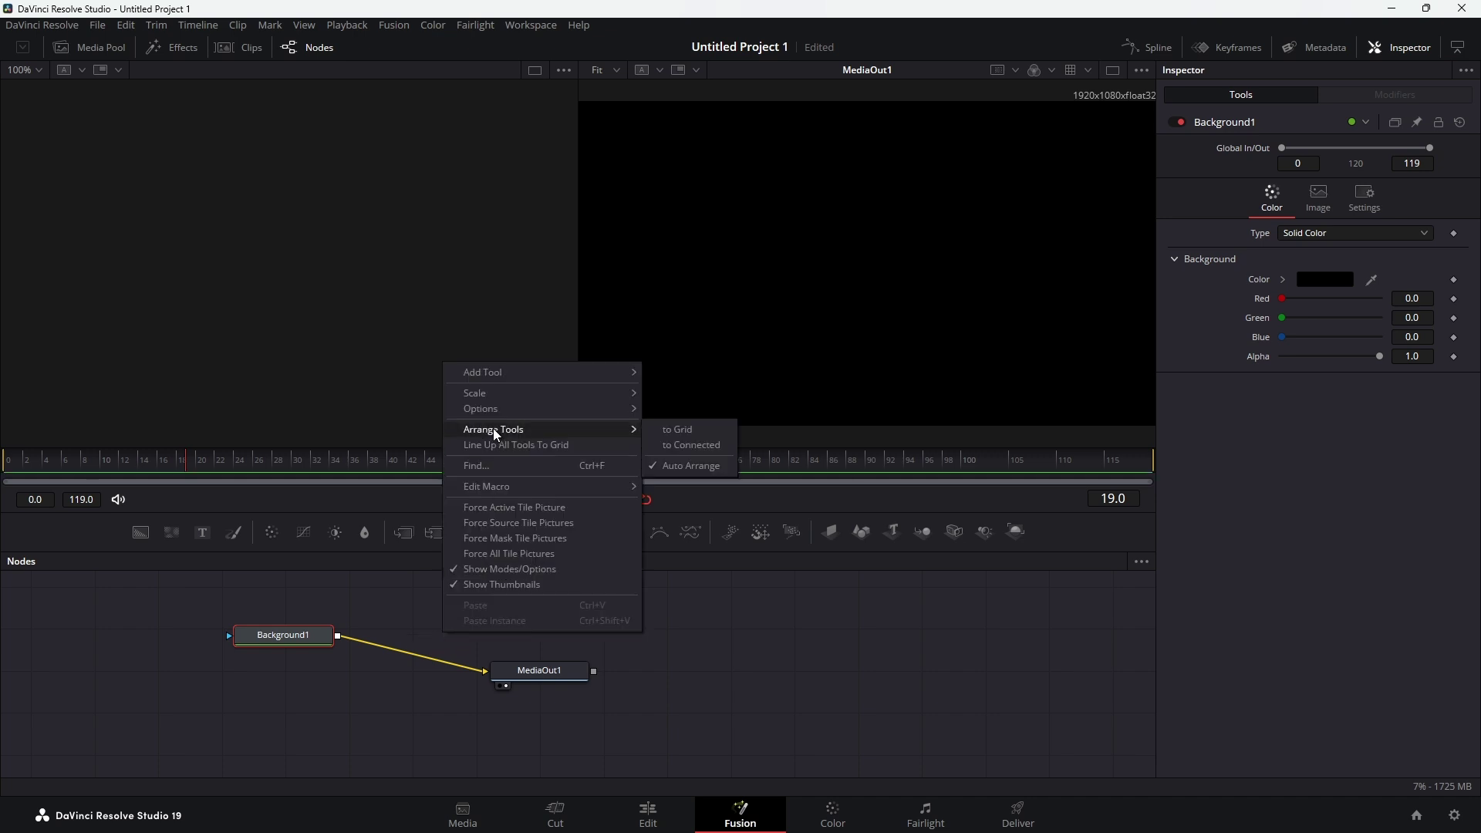
pyautogui.click(659, 434)
# Step: Enable Orthogonal Pipes and align Background1 in a straight row with MediaOut1
pyautogui.rightClick(488, 614)
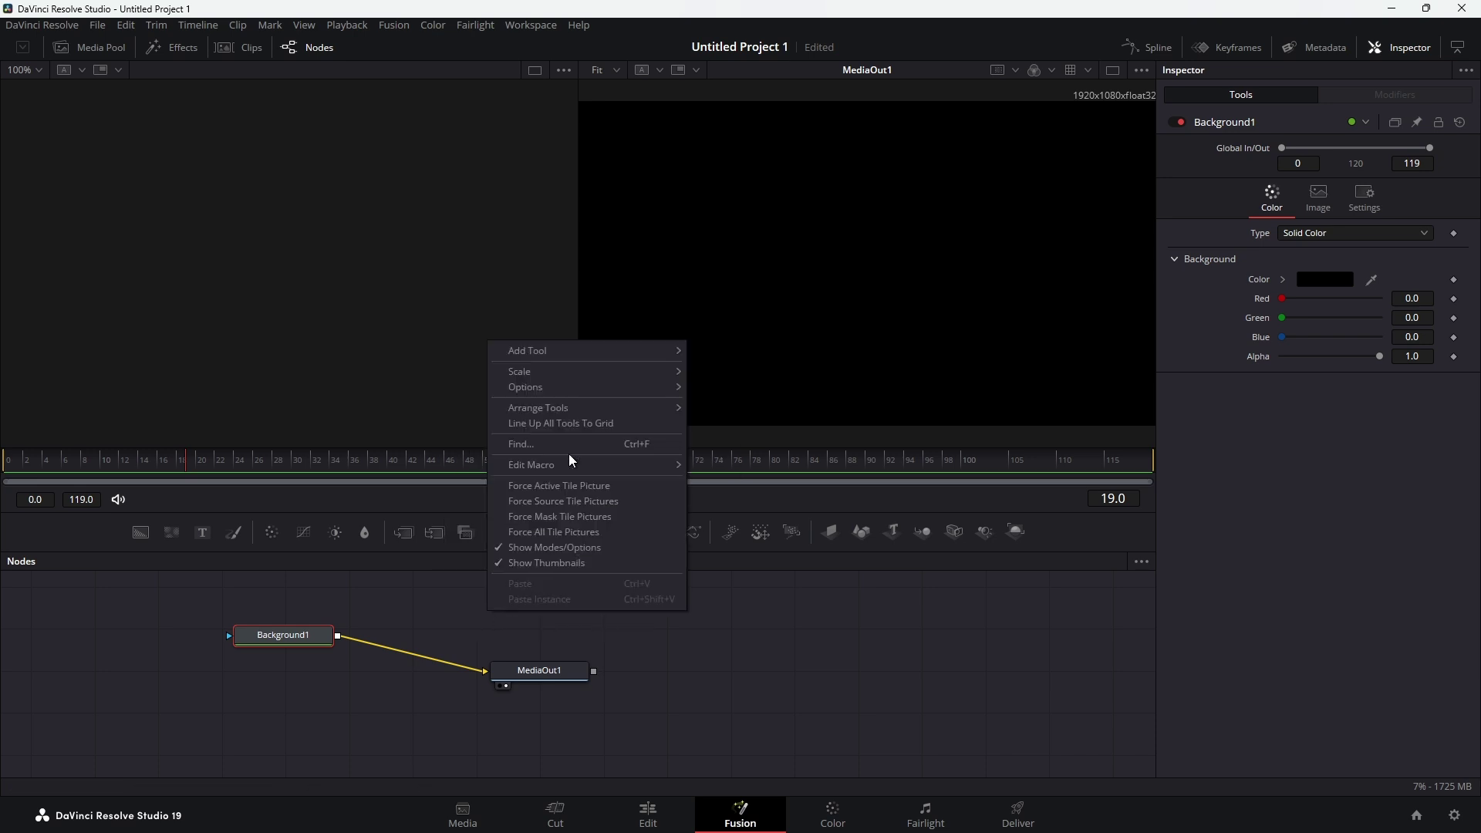
pyautogui.moveTo(535, 384)
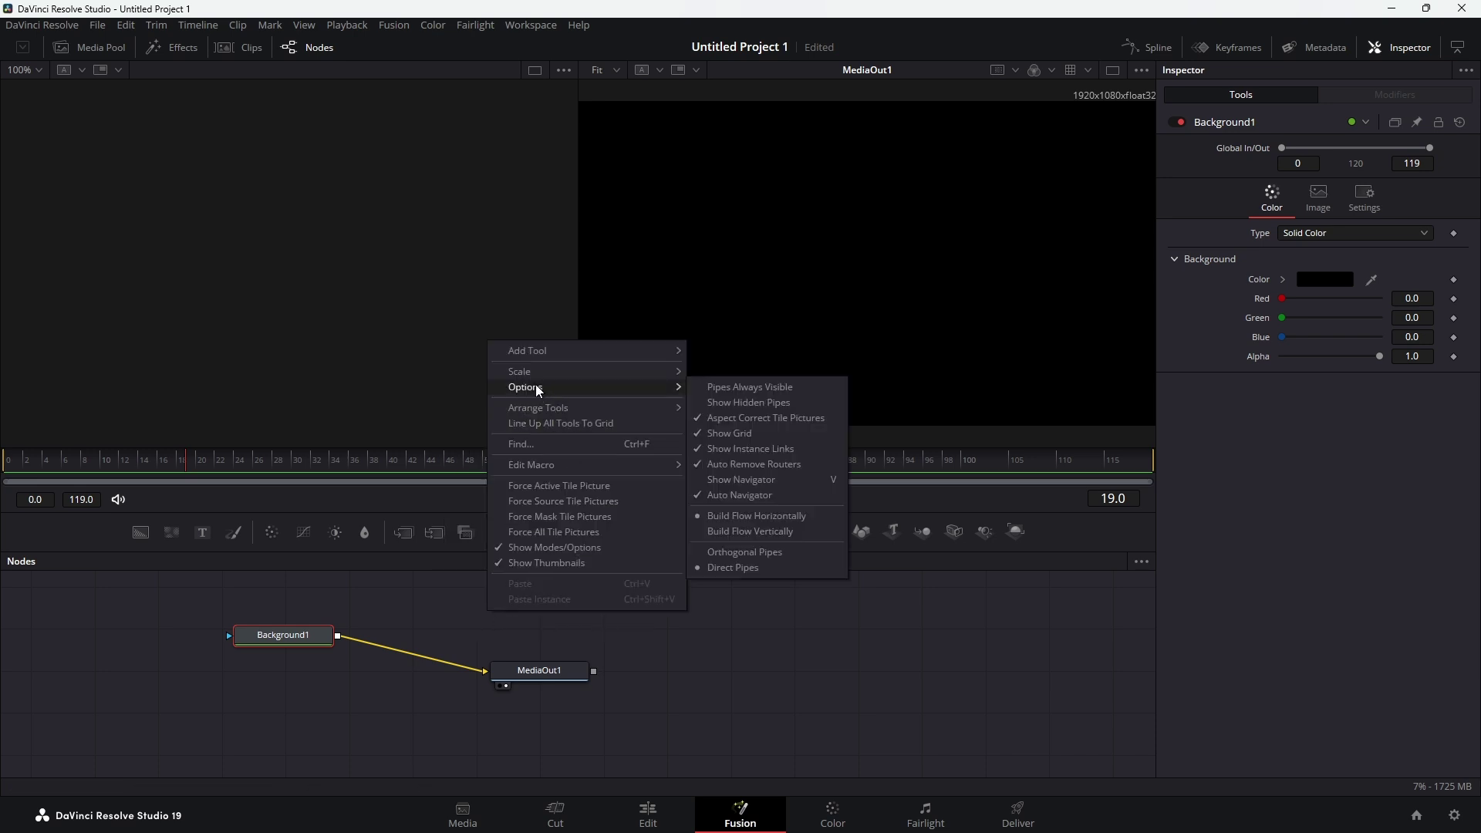
pyautogui.click(721, 554)
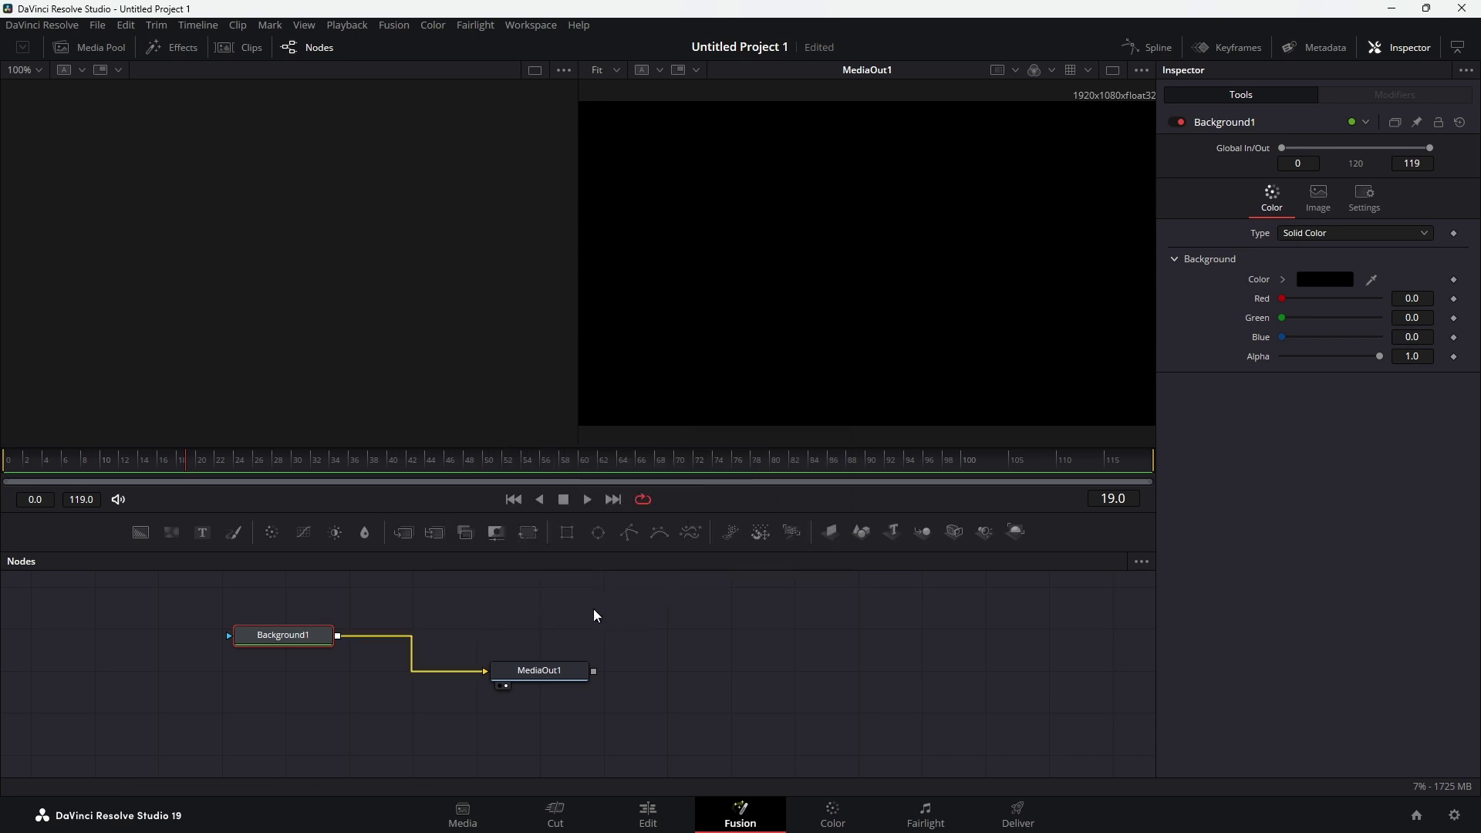
pyautogui.moveTo(304, 639); pyautogui.dragTo(301, 676)
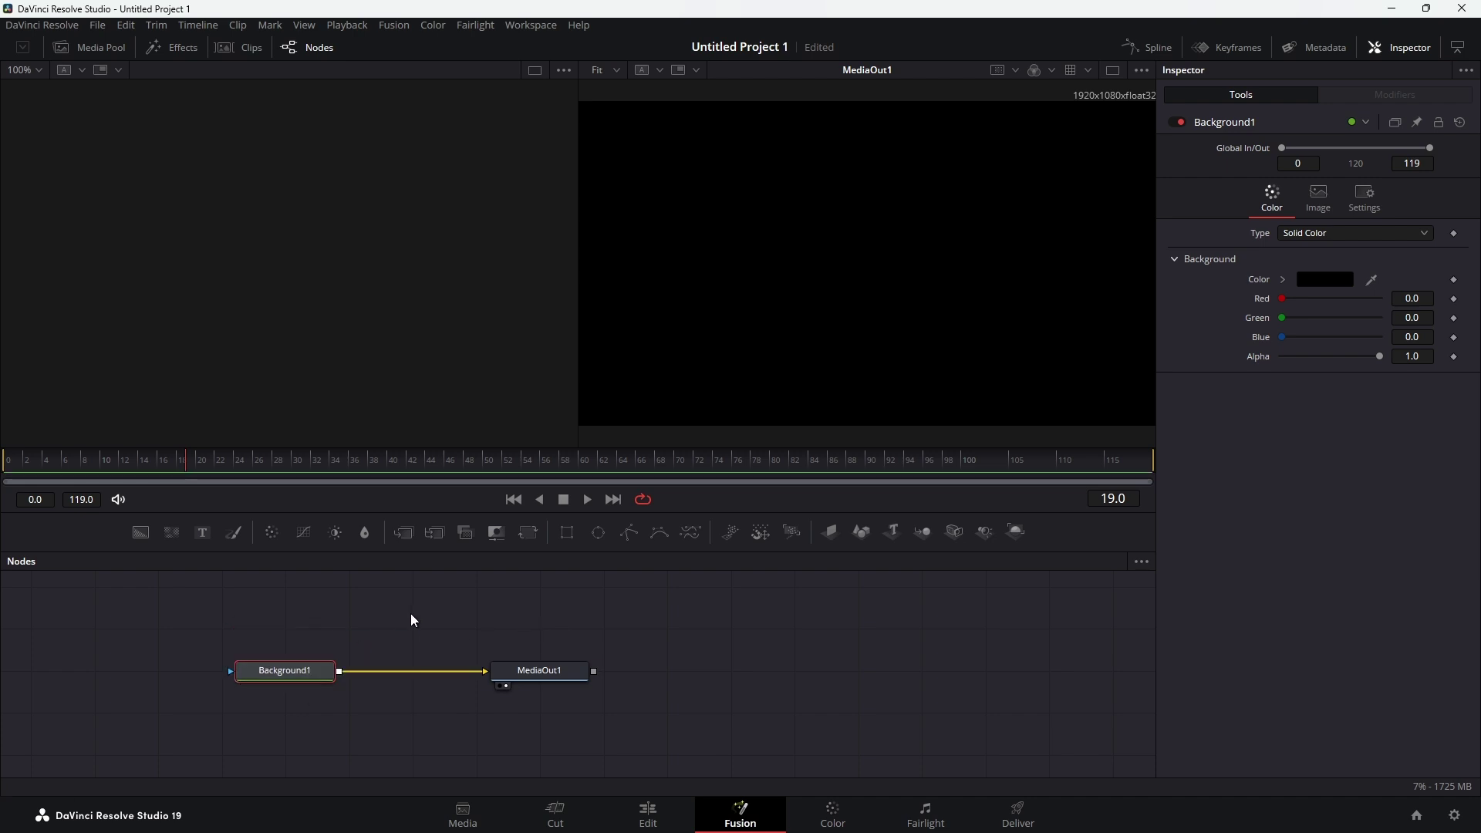
# Step: Merge a second Background node over Background1 and add a Rectangle mask to Background2
pyautogui.moveTo(413, 622); pyautogui.dragTo(648, 634)
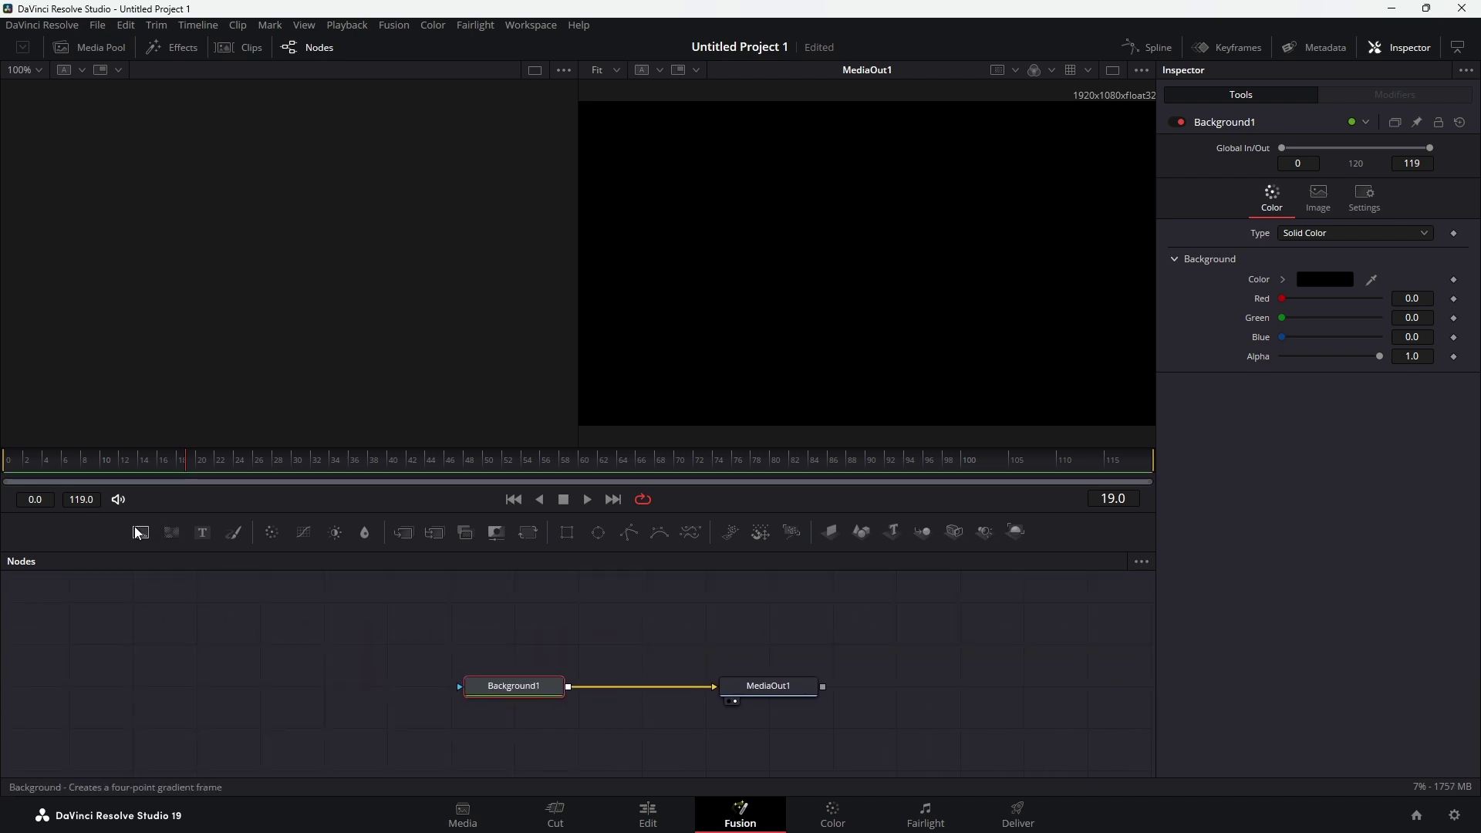
pyautogui.moveTo(139, 531); pyautogui.dragTo(571, 683)
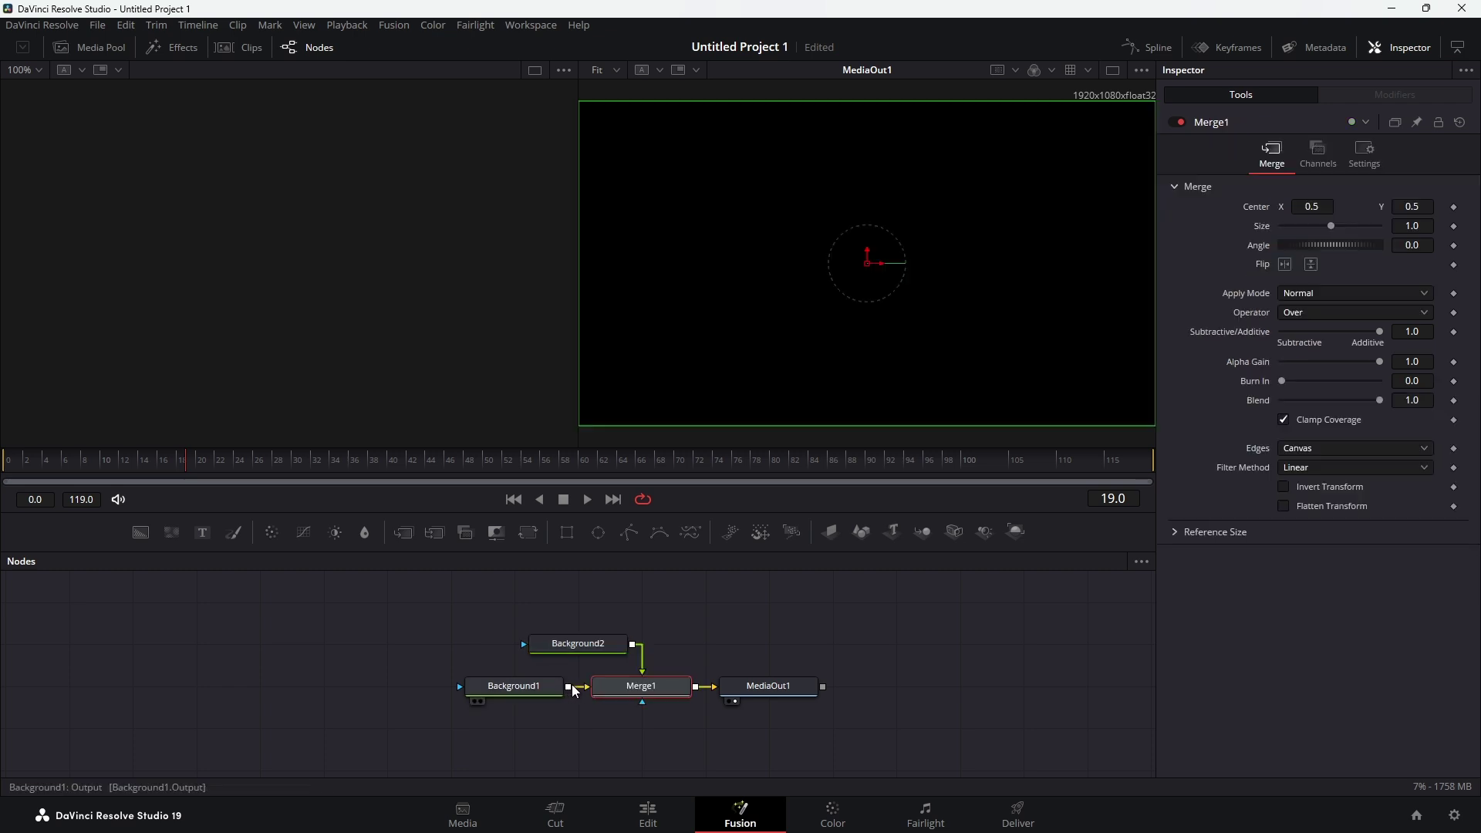
pyautogui.click(597, 598)
pyautogui.moveTo(570, 532); pyautogui.dragTo(543, 645)
# Step: Set Background2's colour to white
pyautogui.click(580, 643)
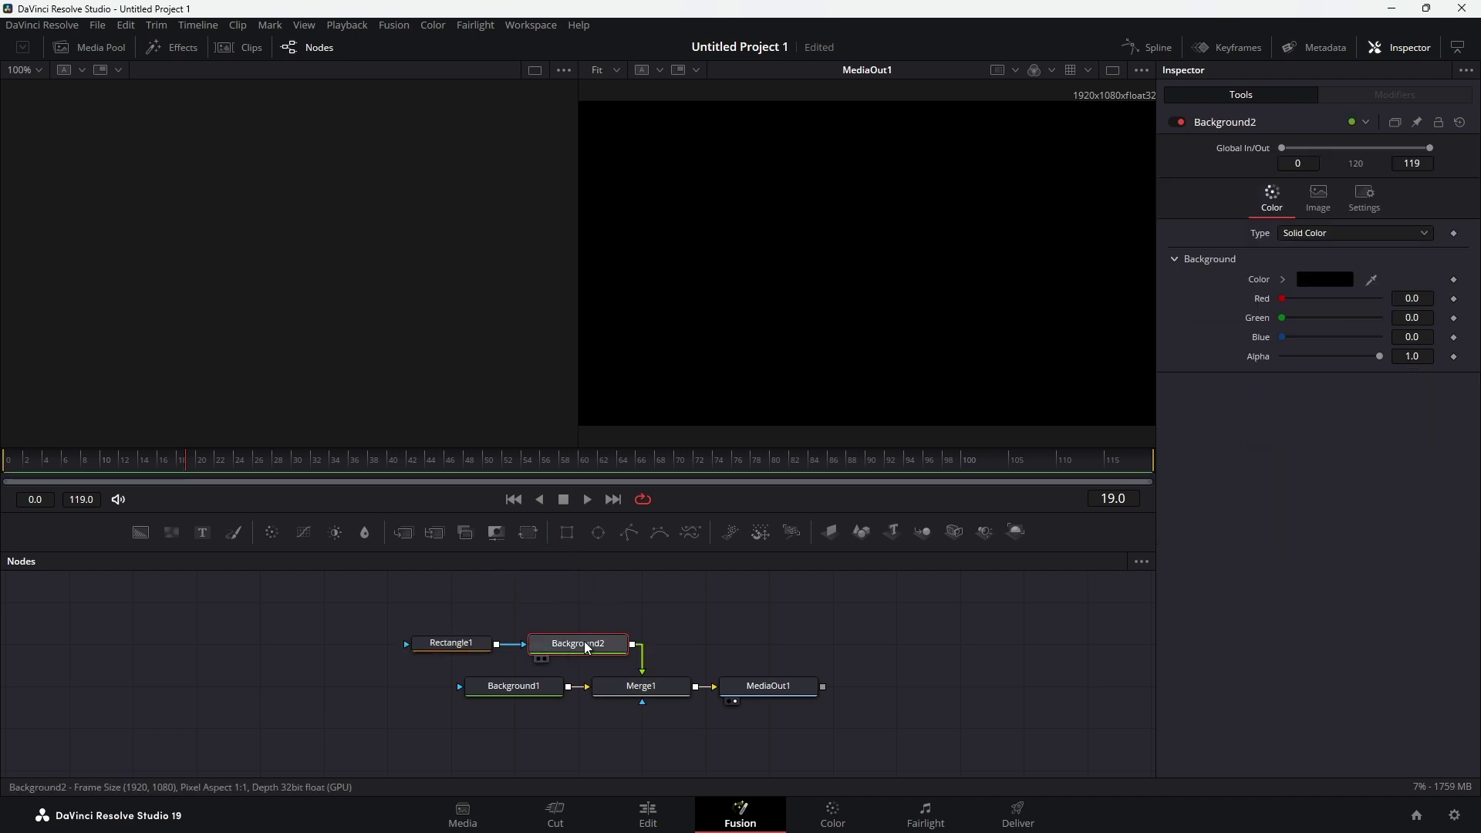
pyautogui.click(1325, 280)
pyautogui.moveTo(928, 339); pyautogui.dragTo(919, 298)
# Step: Resize Rectangle1 to a thin bar (Width 0.133689, Height 1.108076), then return to frame 0
pyautogui.click(895, 561)
pyautogui.click(452, 643)
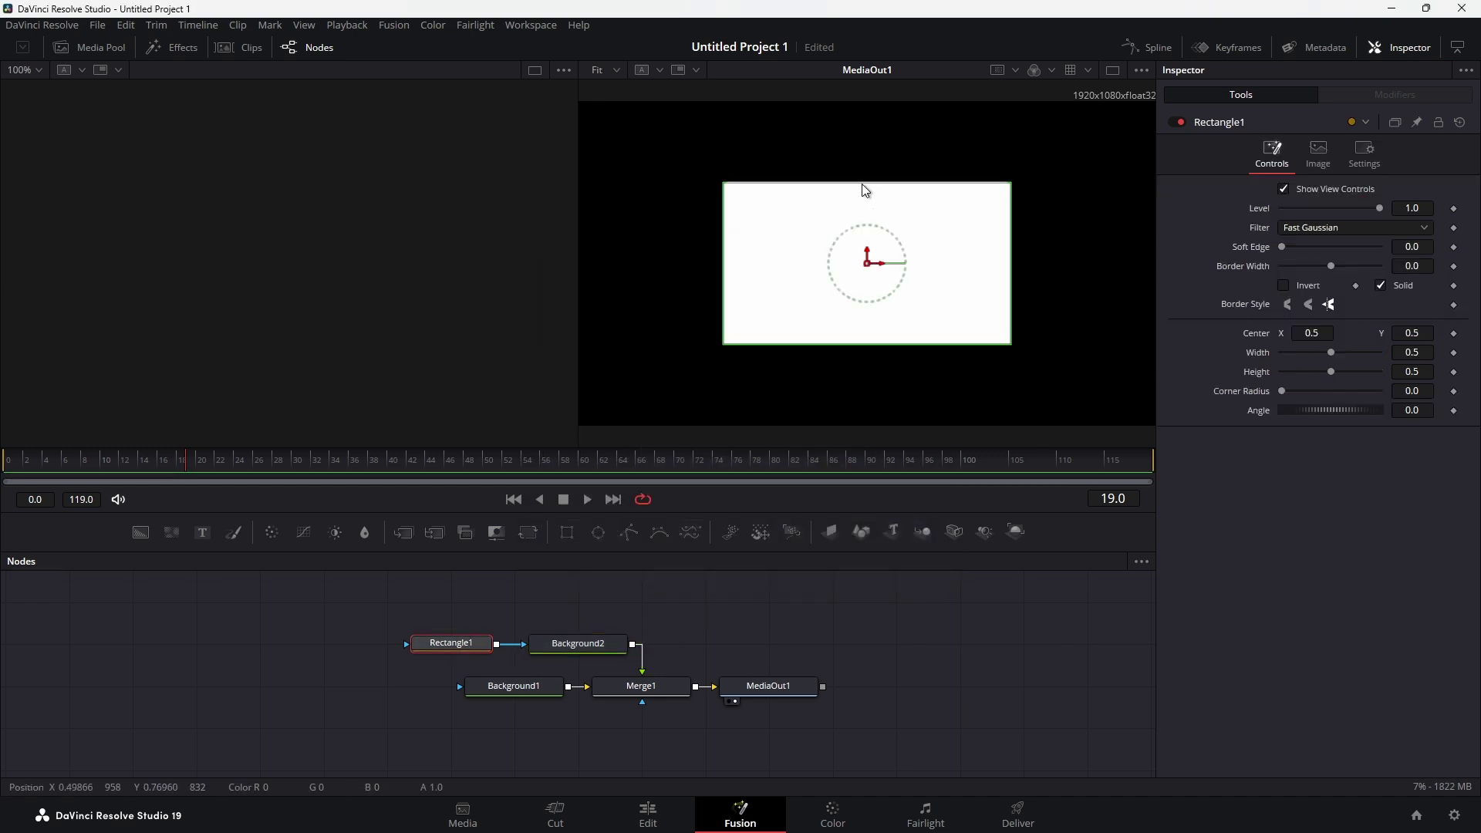
pyautogui.moveTo(859, 184); pyautogui.dragTo(856, 103)
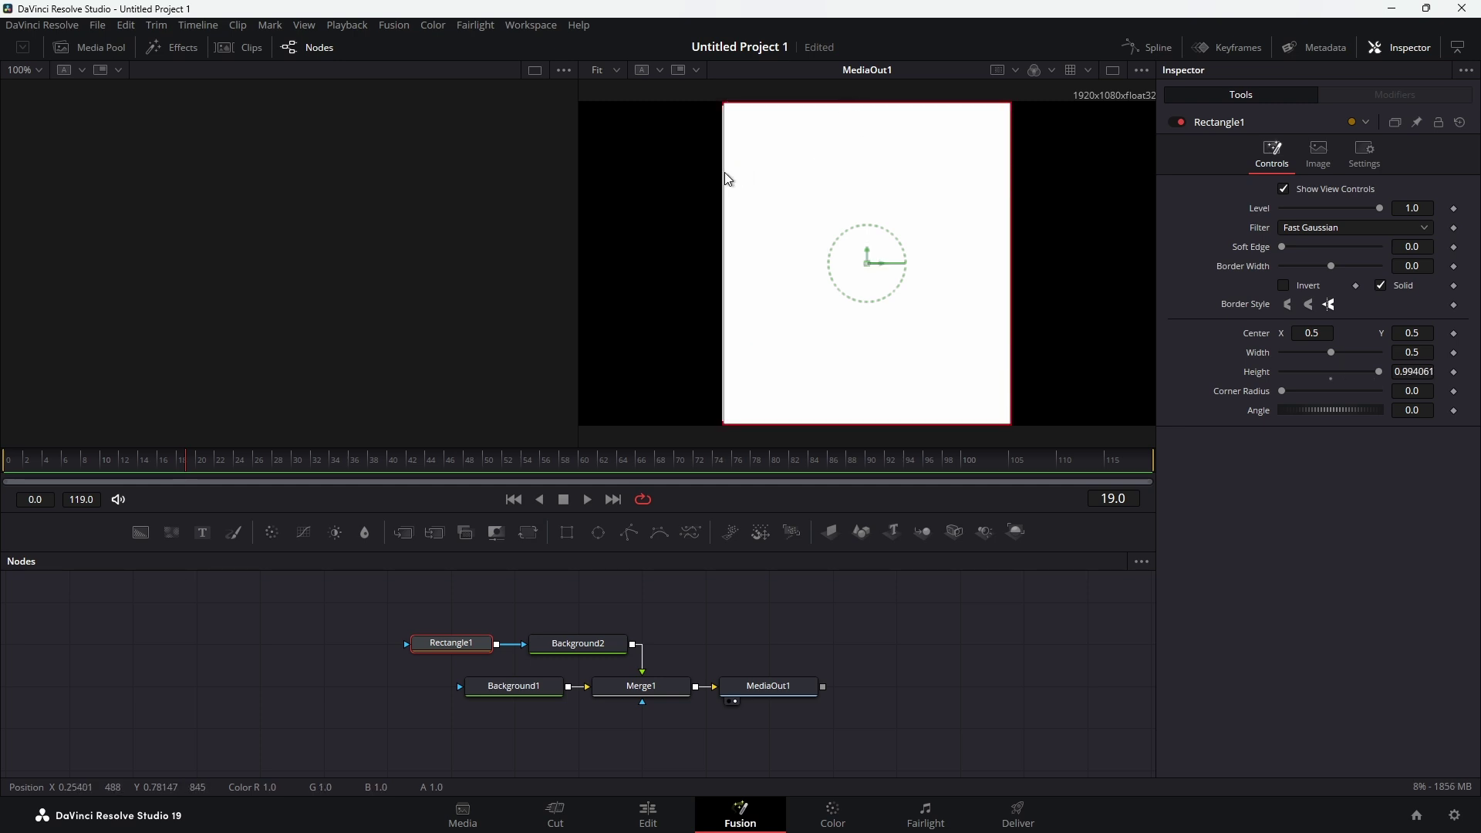
pyautogui.moveTo(724, 173); pyautogui.dragTo(830, 173)
pyautogui.moveTo(867, 103); pyautogui.dragTo(870, 91)
pyautogui.moveTo(74, 472); pyautogui.dragTo(6, 470)
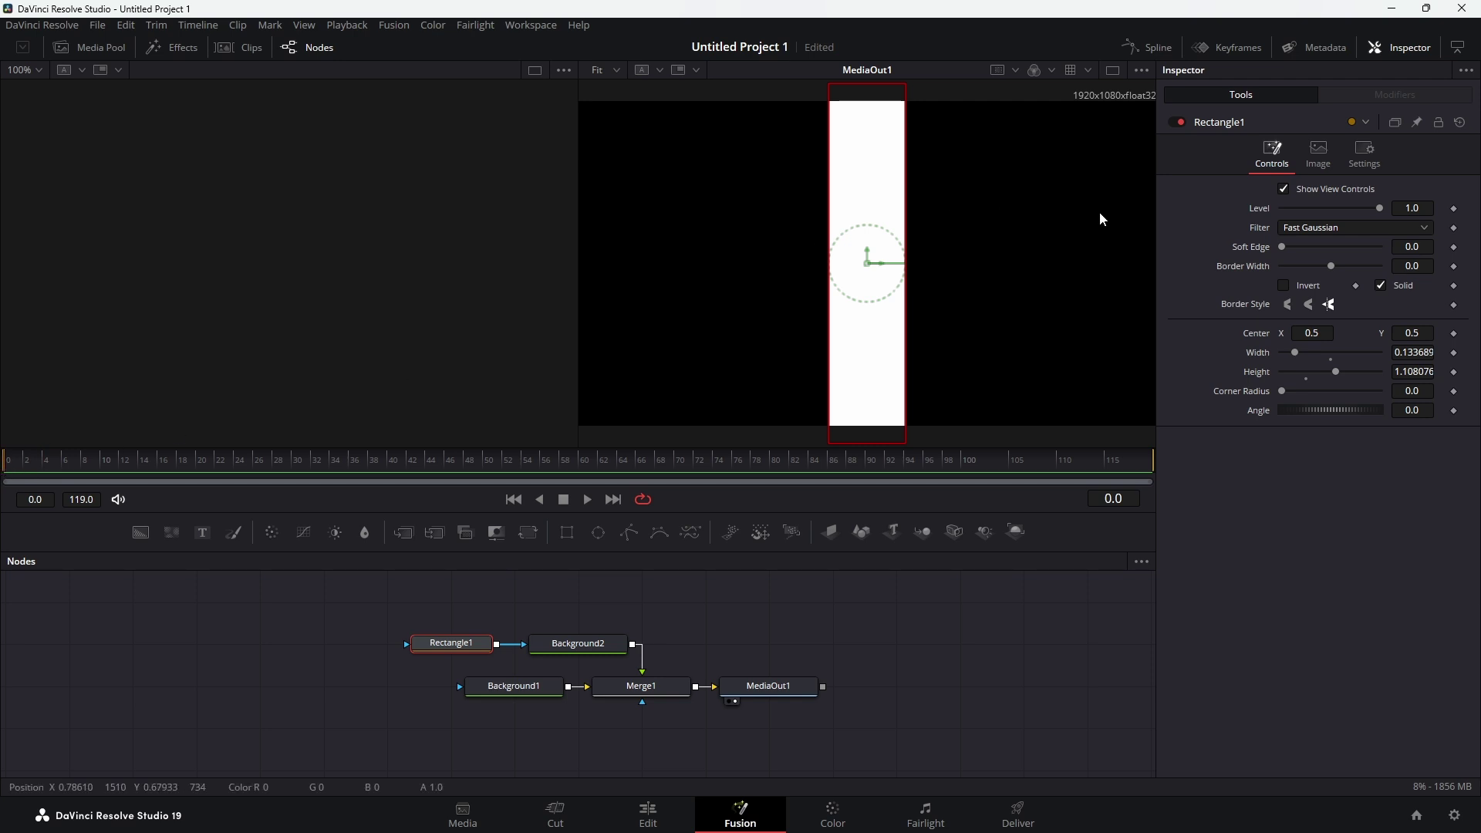
# Step: Keyframe Rectangle1's Center X at -0.338 on frame 0 and 0.504 on frame 24
pyautogui.moveTo(1323, 338); pyautogui.dragTo(1324, 343)
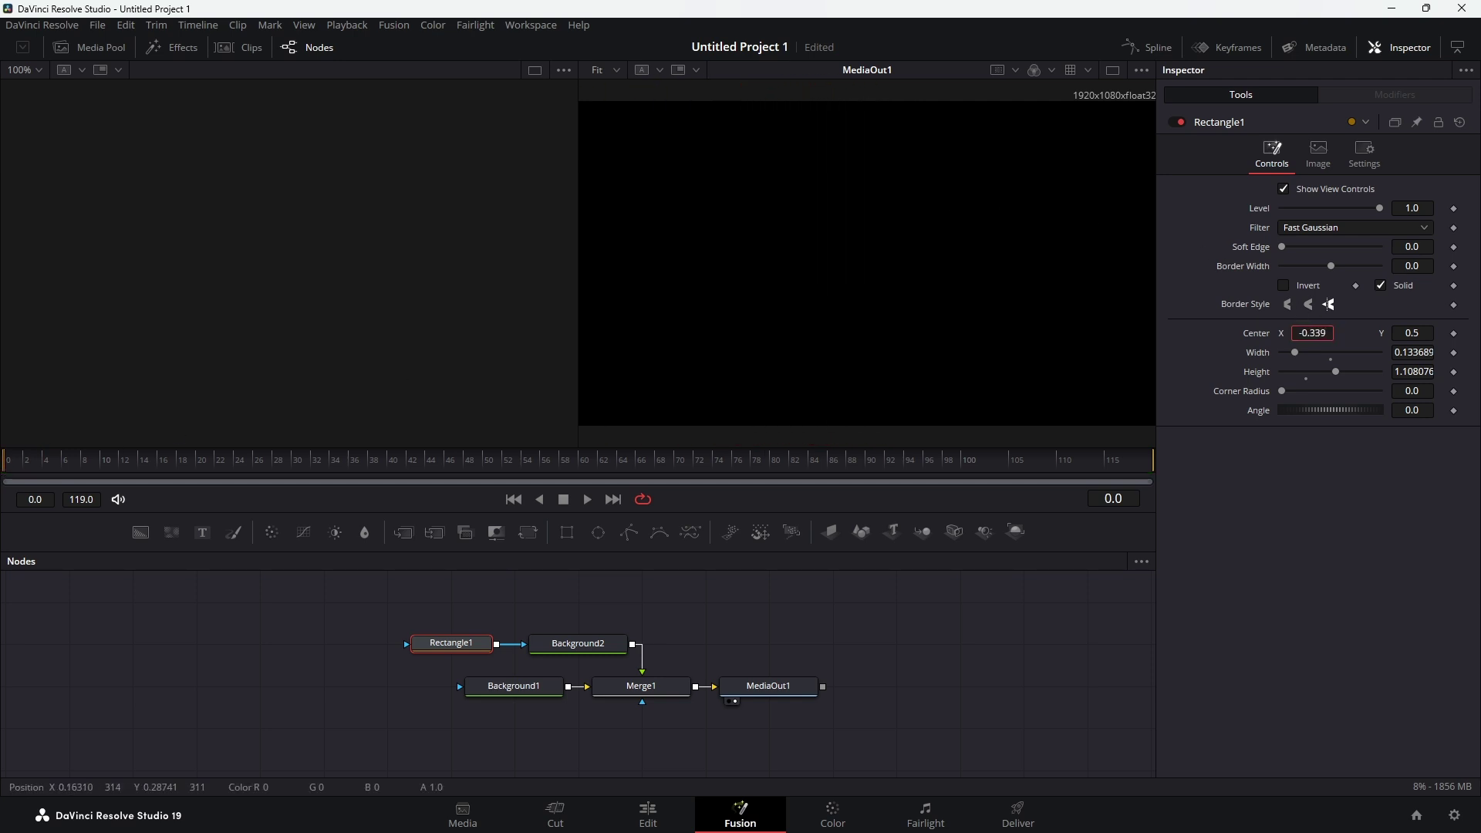
pyautogui.click(1112, 70)
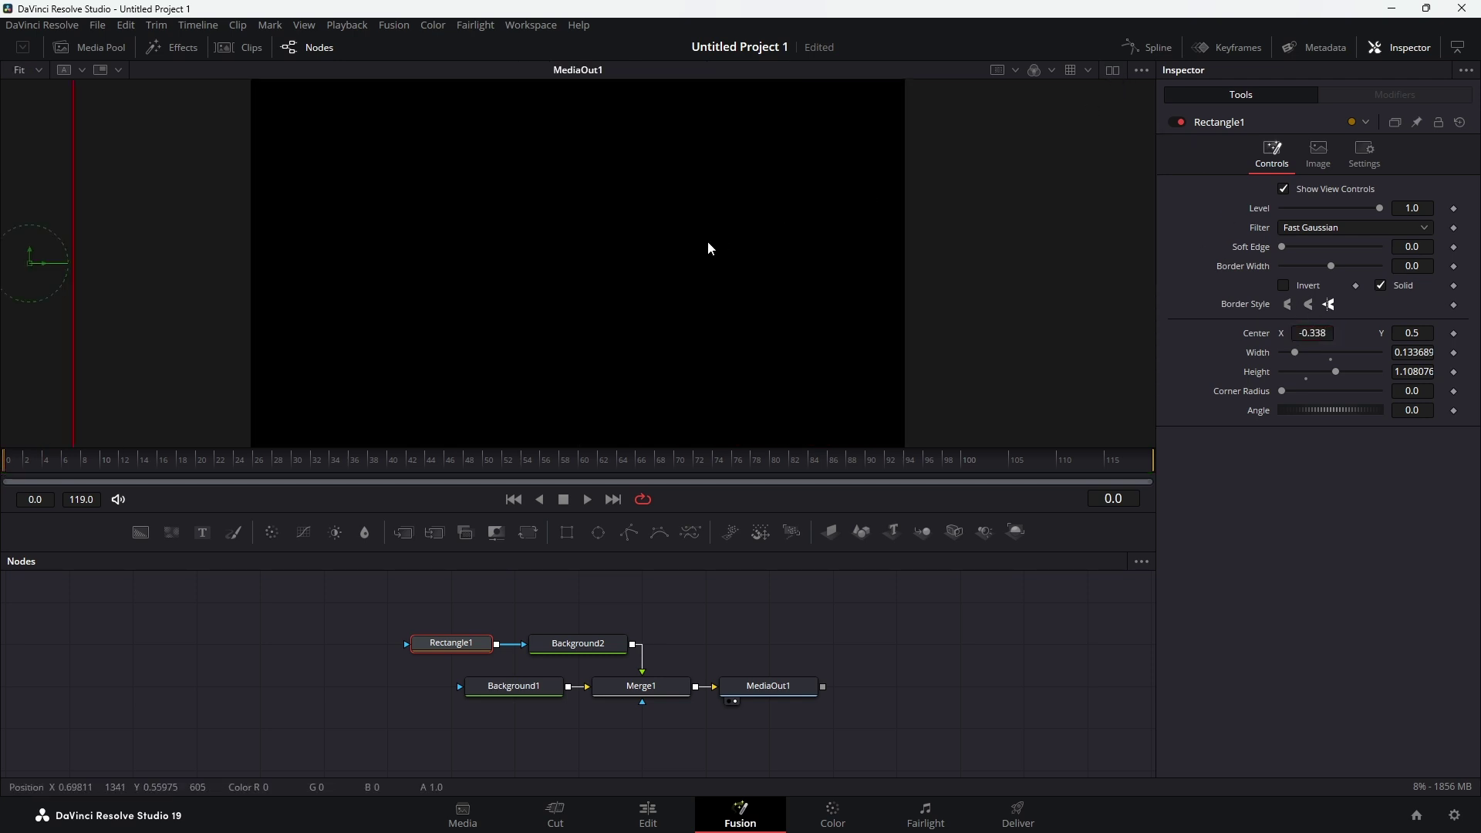
pyautogui.scroll(-2, 689, 231)
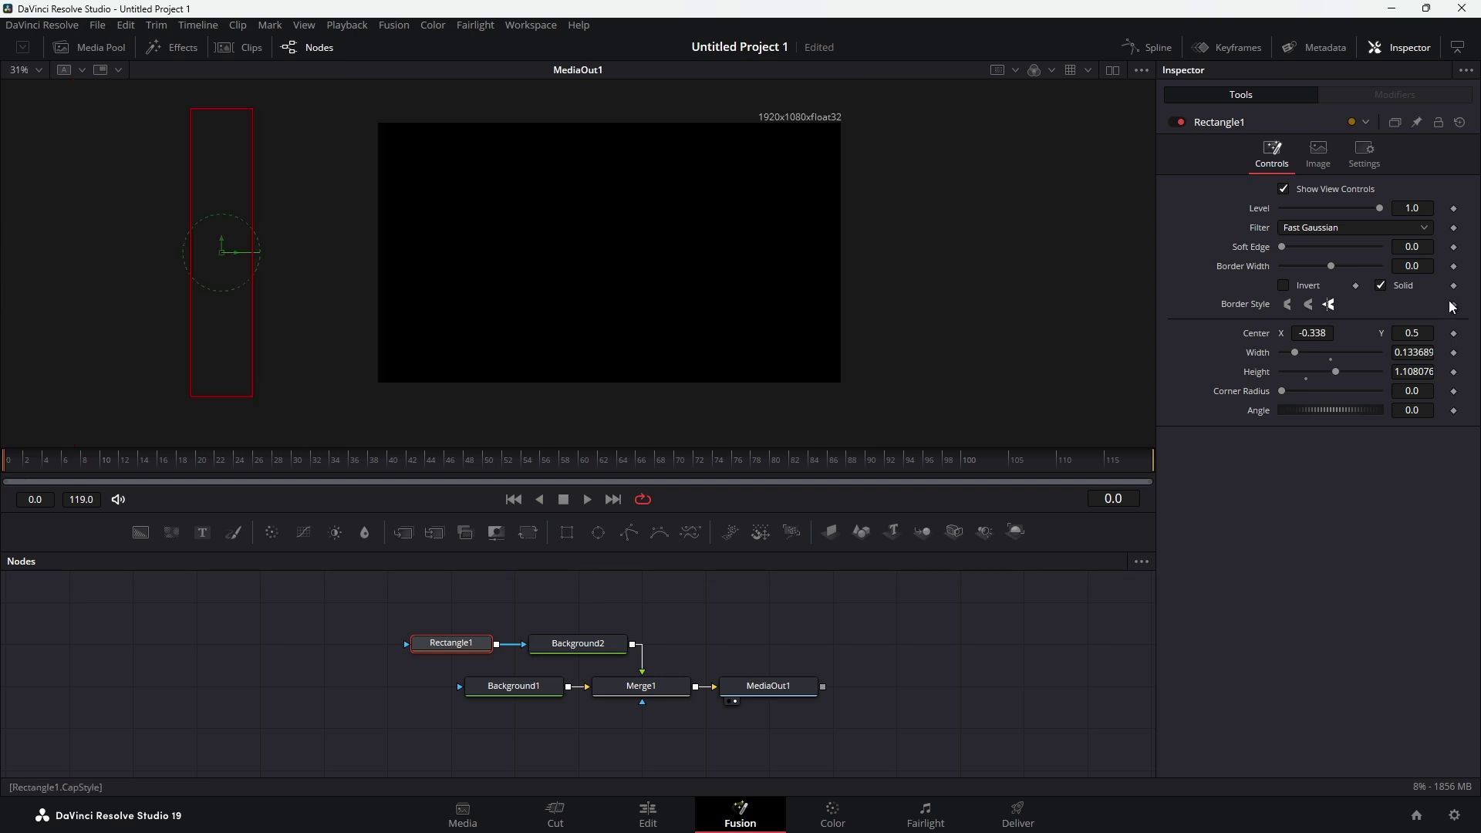
pyautogui.click(1454, 333)
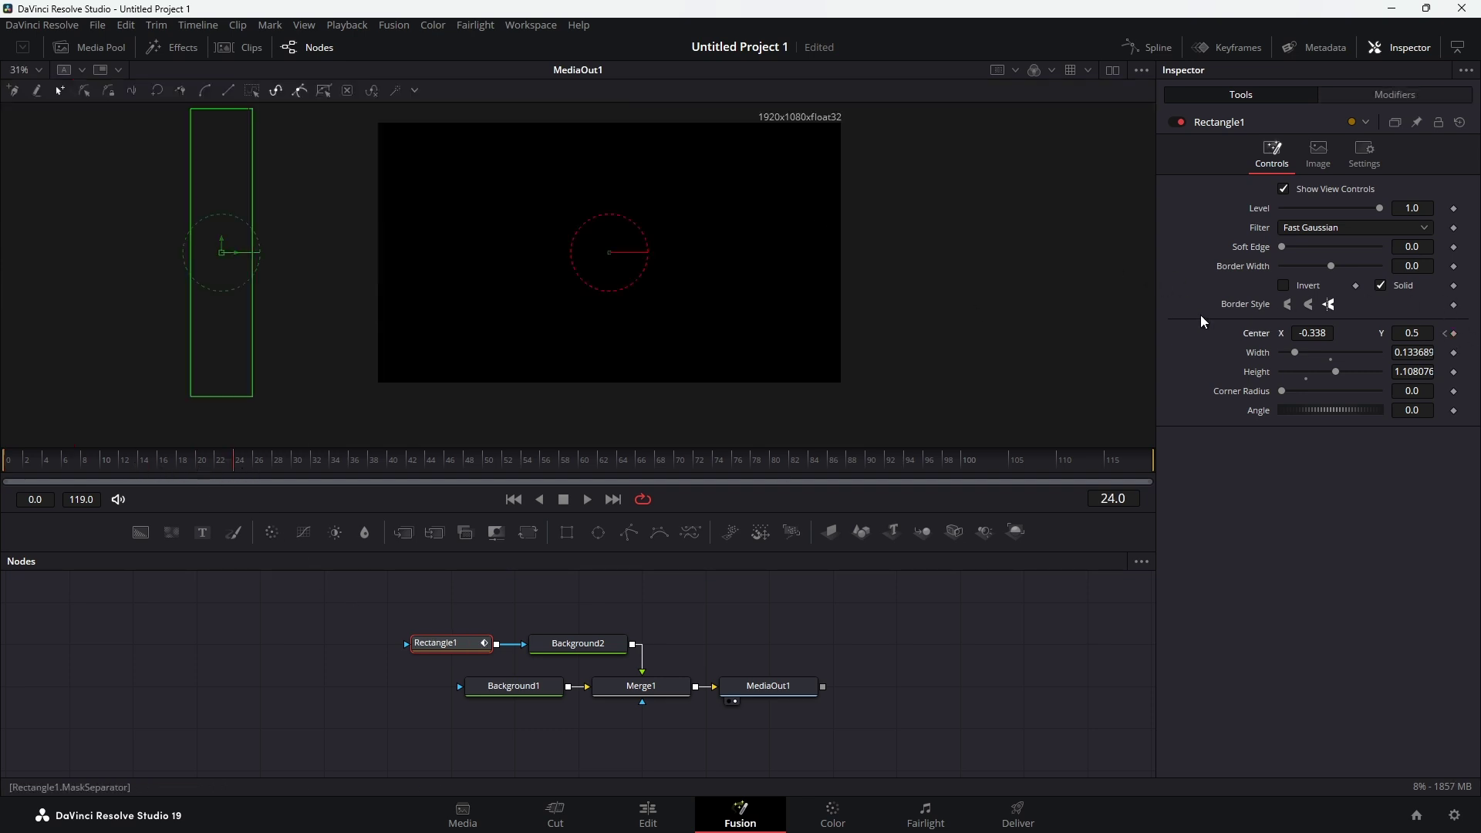
pyautogui.moveTo(1311, 333); pyautogui.dragTo(1383, 334)
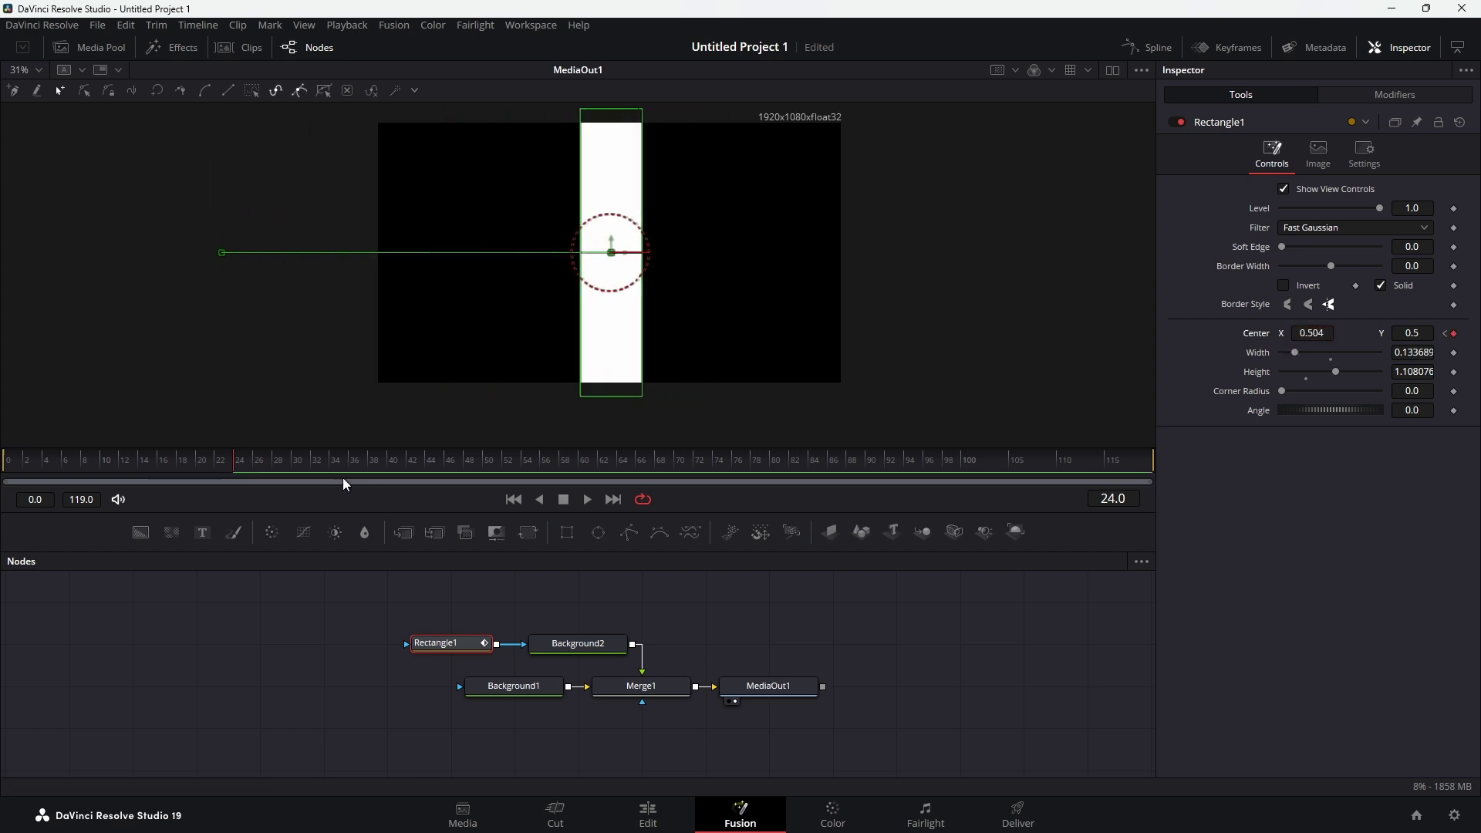
# Step: Keyframe Rectangle1's Width at 0.133689 on frame 24 and 1.0 on frame 48
pyautogui.click(1454, 354)
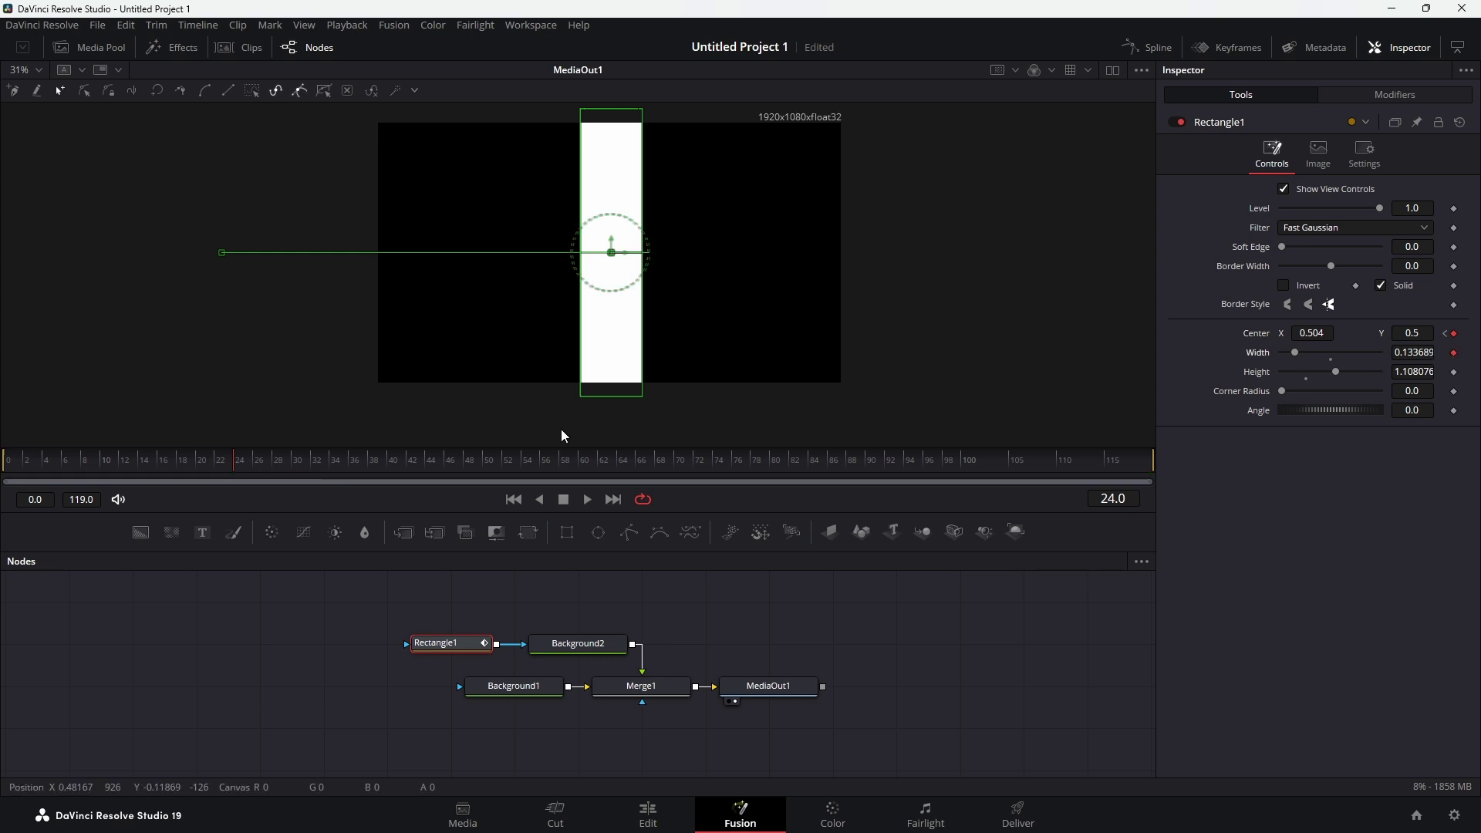
pyautogui.moveTo(280, 467); pyautogui.dragTo(469, 466)
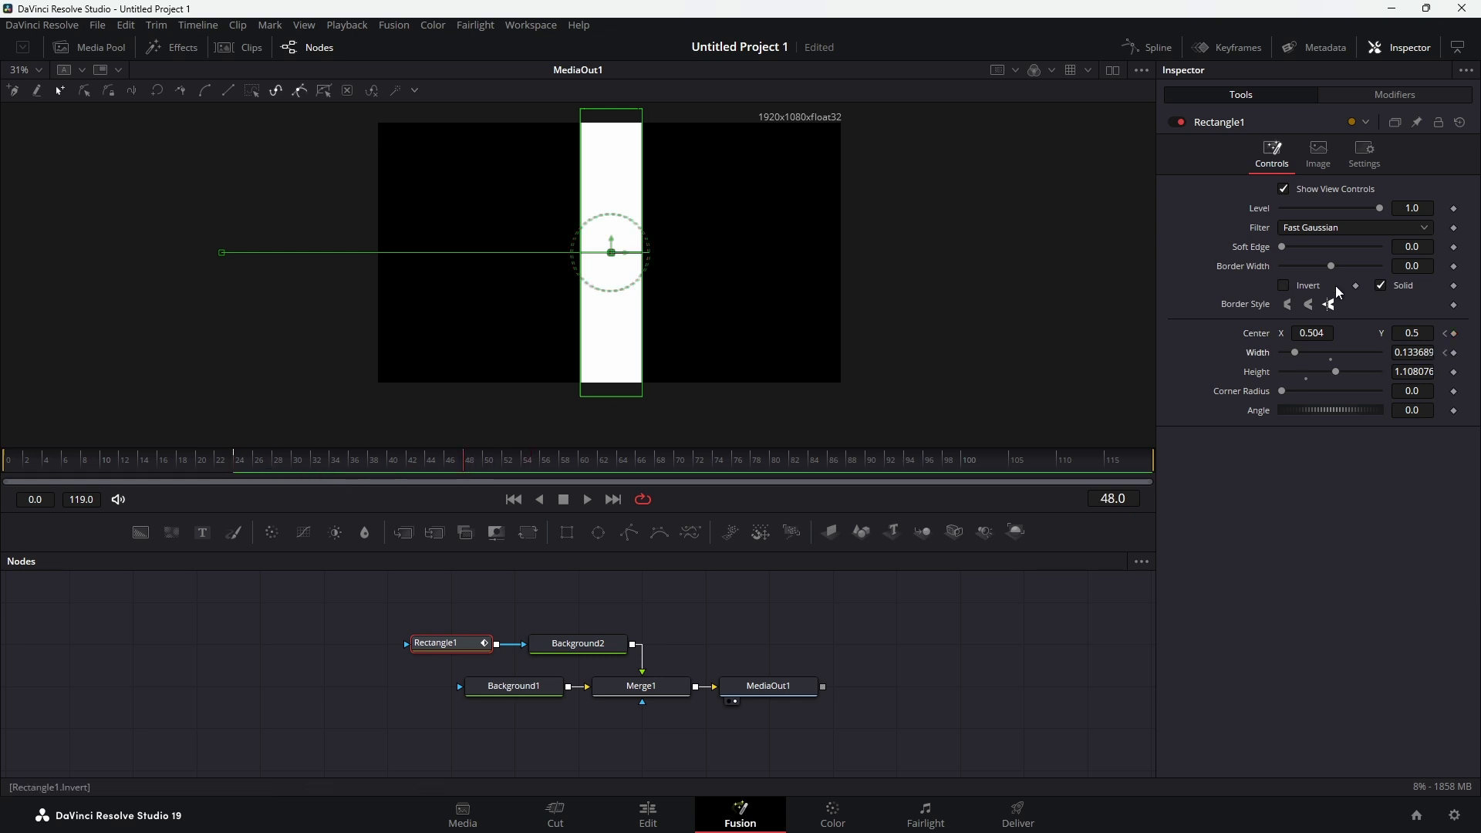
pyautogui.moveTo(1296, 351); pyautogui.dragTo(1471, 355)
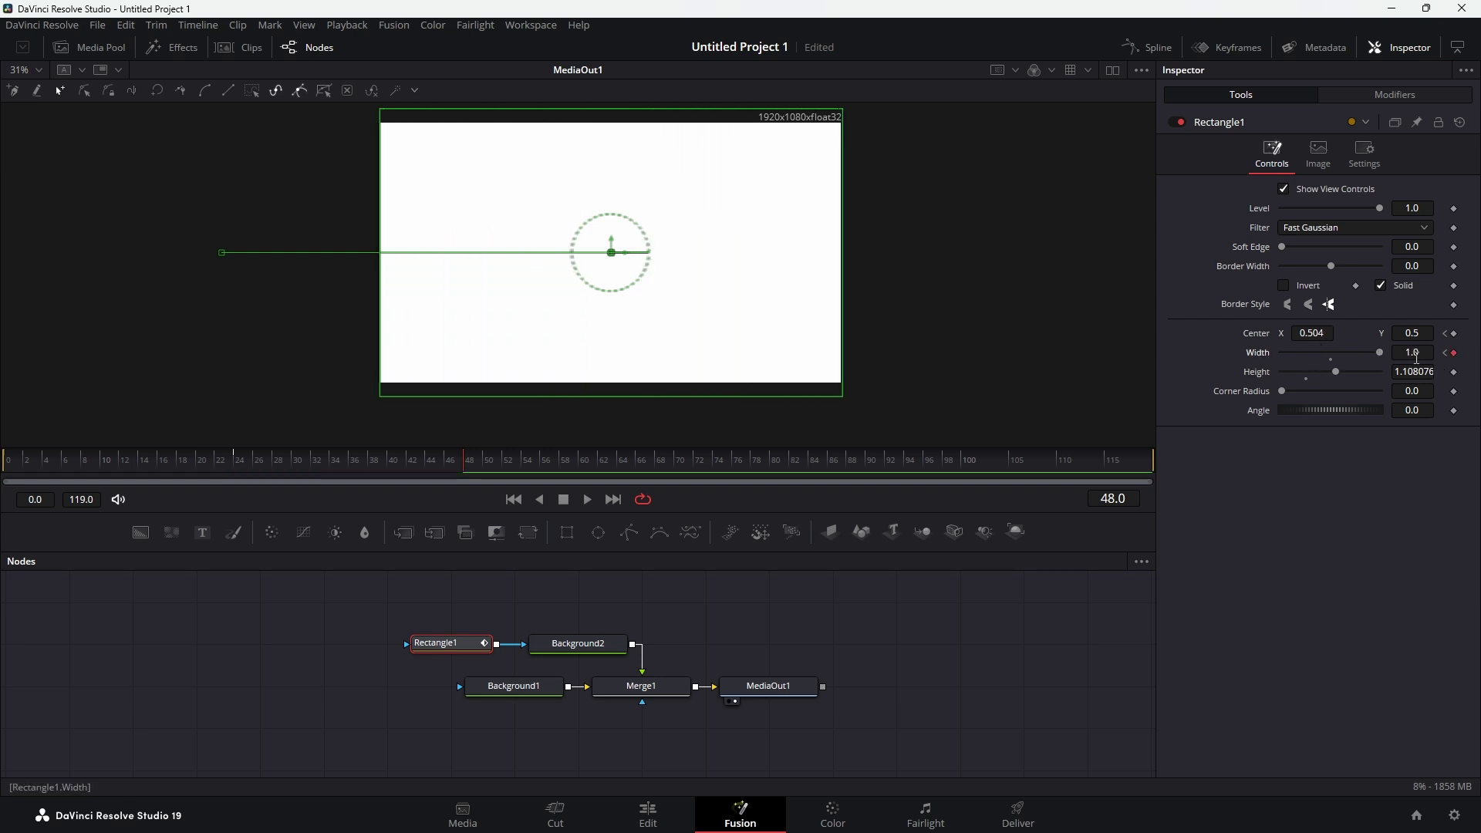
# Step: In the Spline editor, smooth Rectangle1's Displacement and Width keyframes and steepen their starting handles
pyautogui.click(1149, 50)
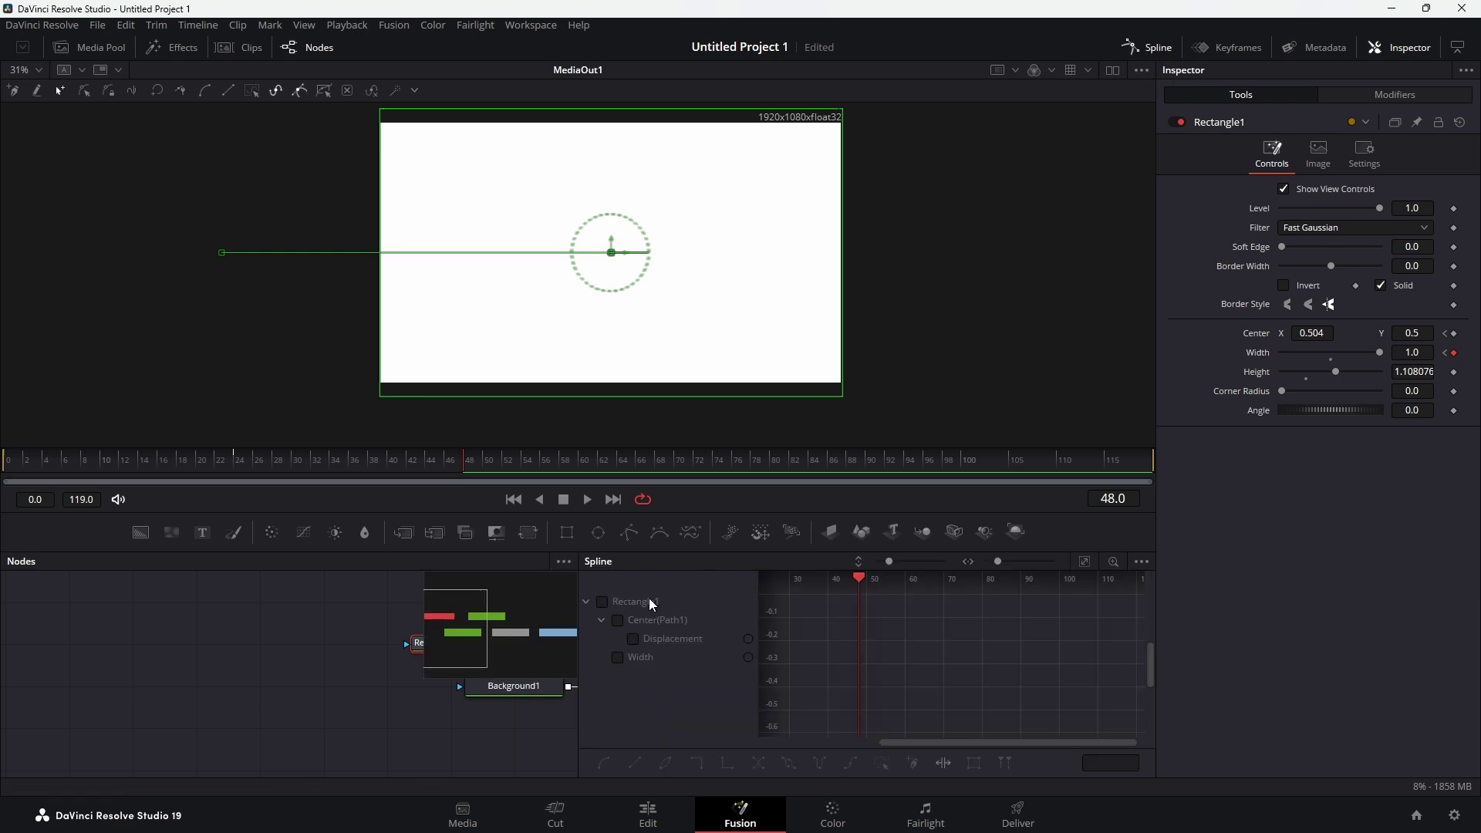
pyautogui.click(603, 602)
pyautogui.click(1084, 561)
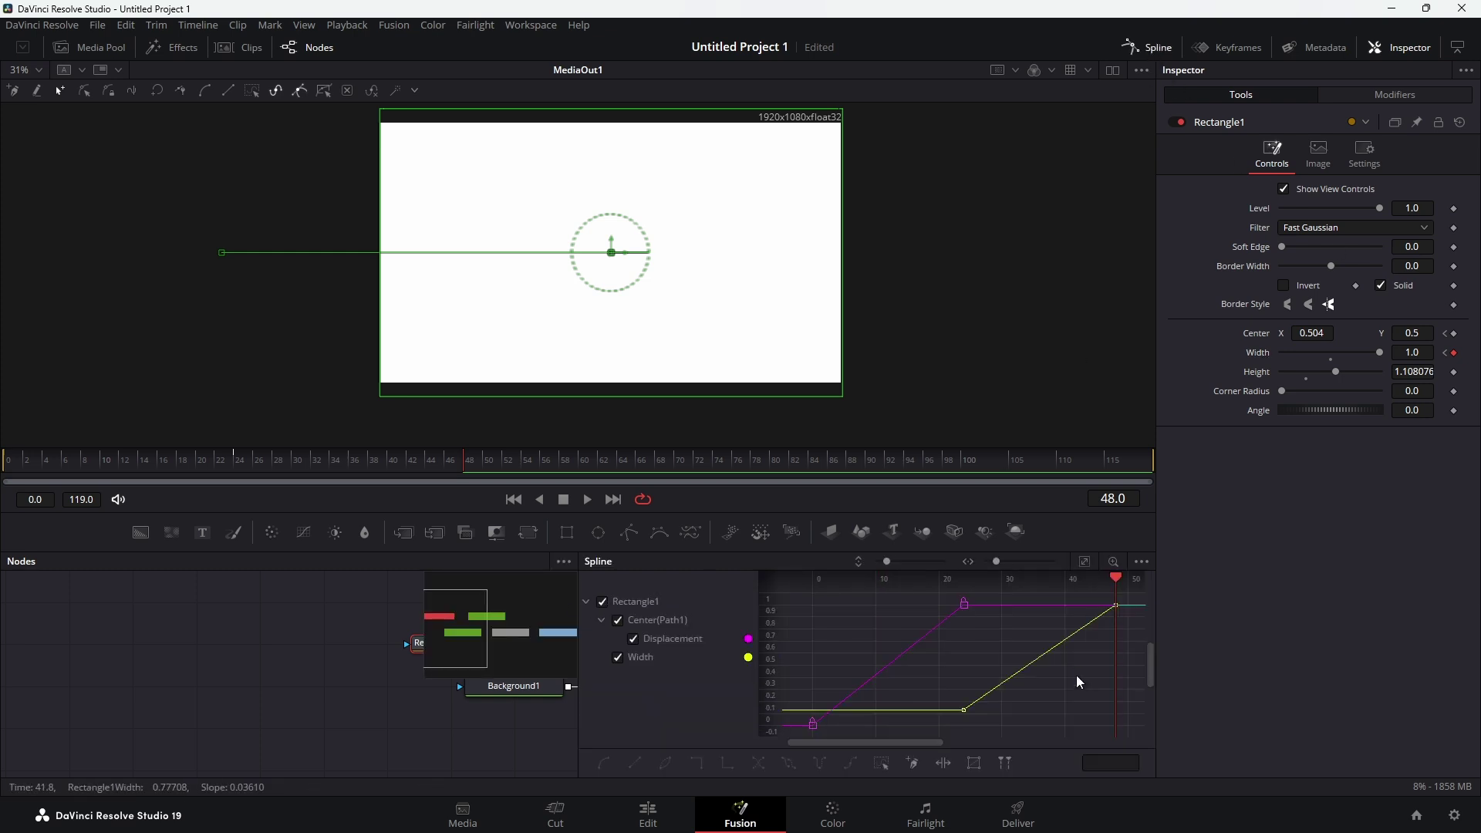
pyautogui.hotkey('ctrl', 'a')
pyautogui.press('s')
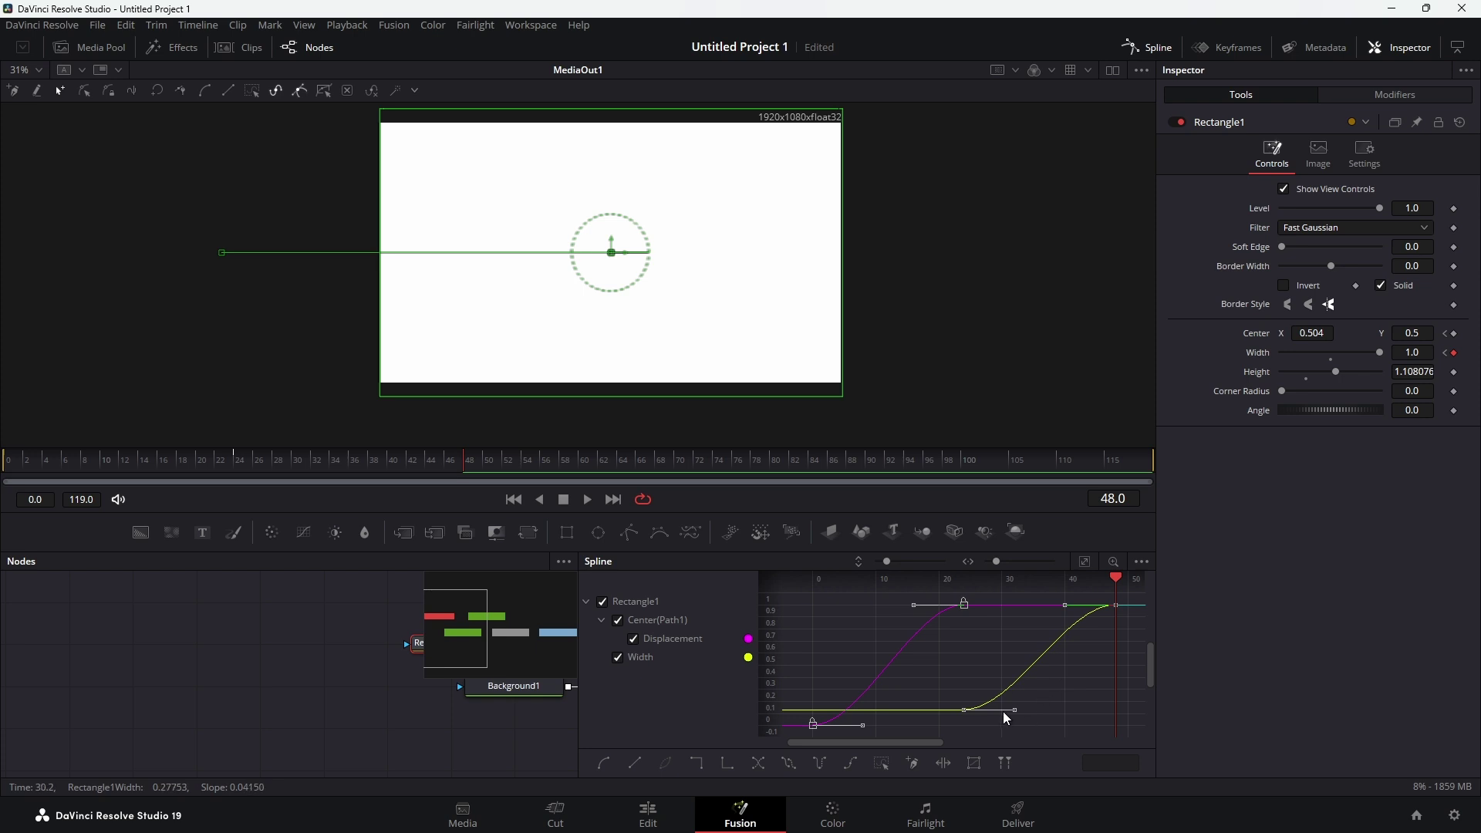
pyautogui.moveTo(1013, 718); pyautogui.dragTo(1003, 624)
pyautogui.moveTo(865, 726); pyautogui.dragTo(842, 626)
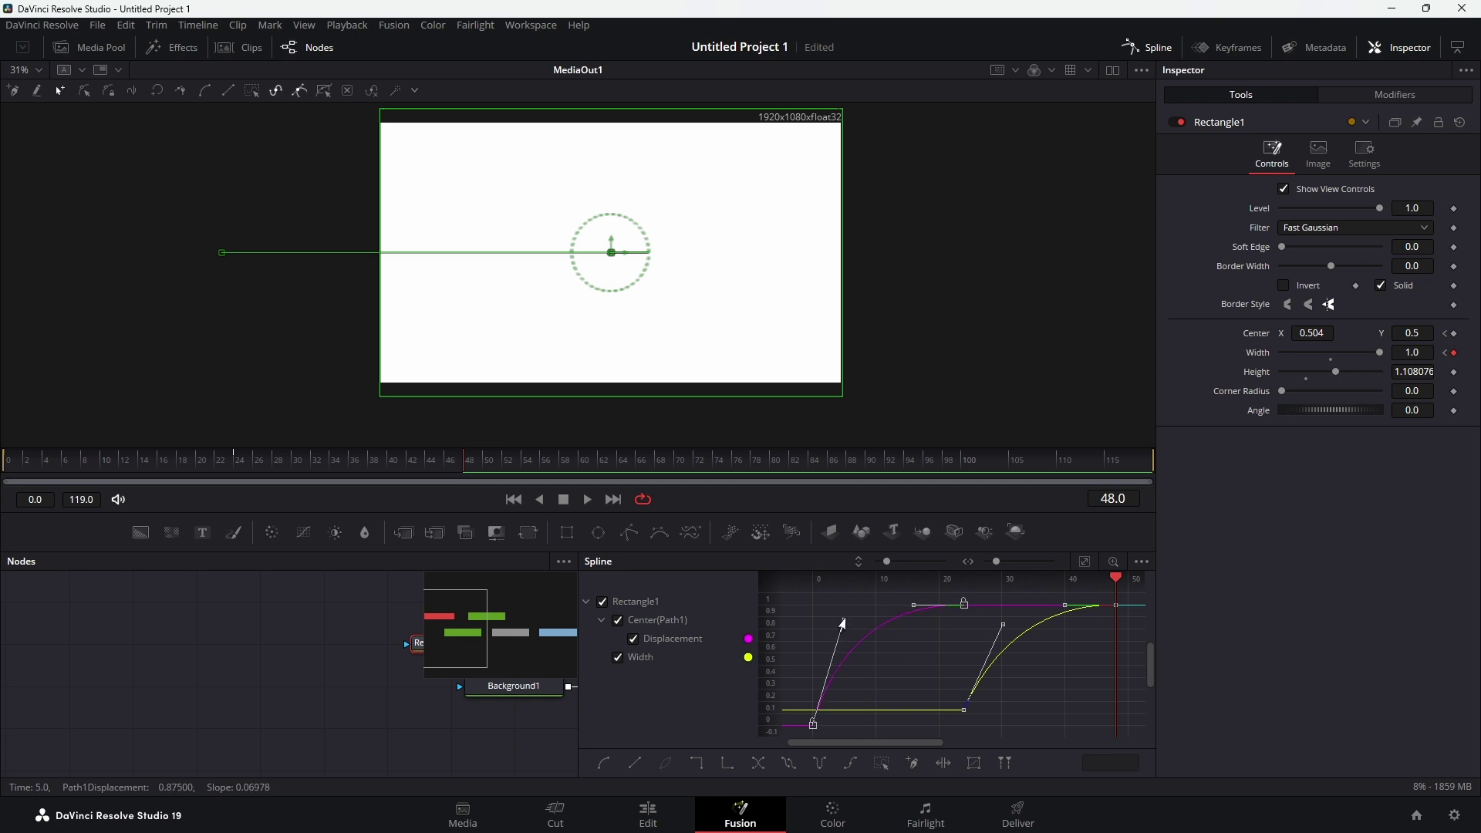
pyautogui.rightClick(901, 613)
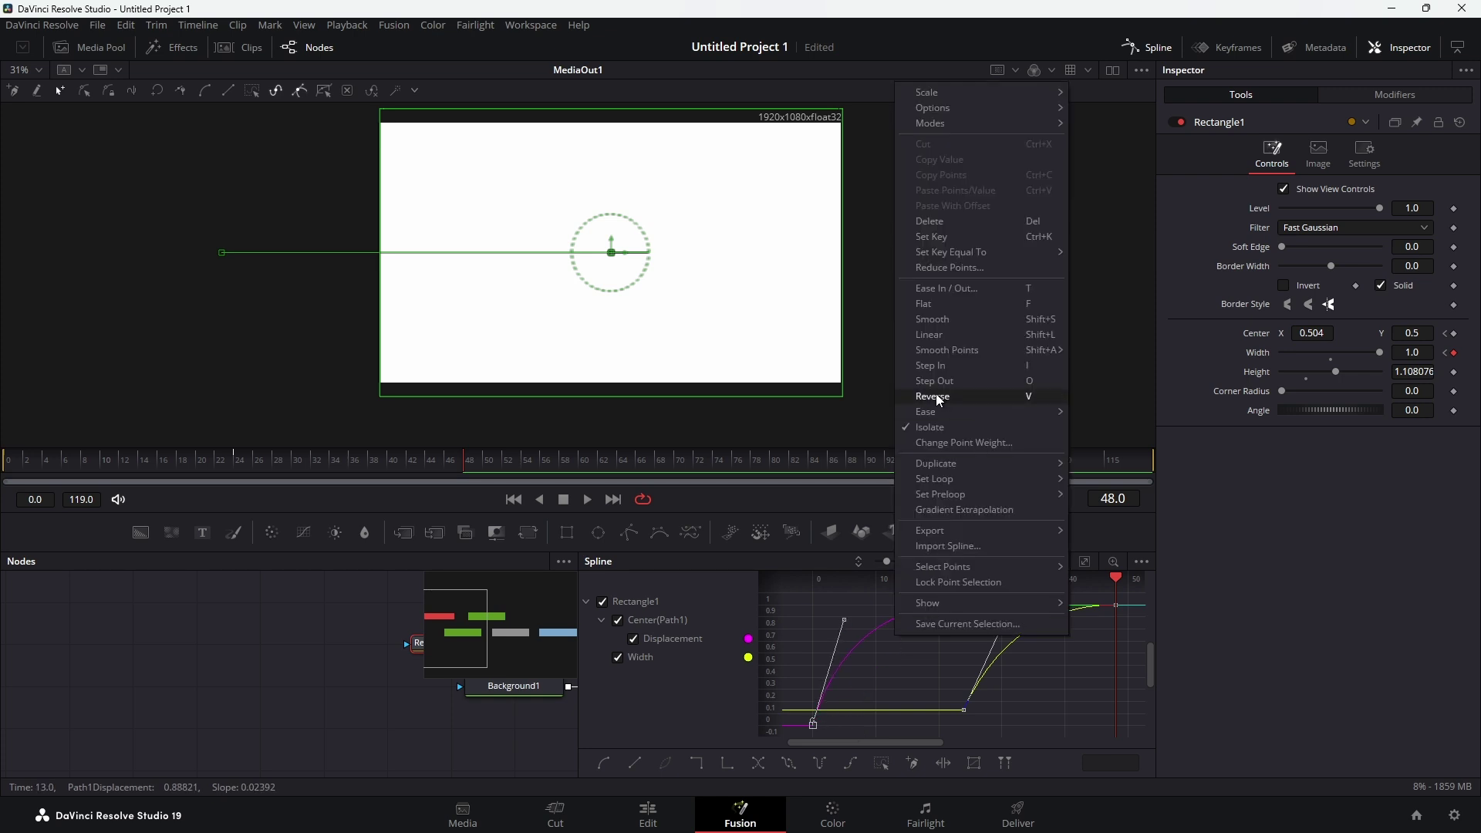
# Step: Apply Ease > Out Cubic to the keyframes and close the Spline editor
pyautogui.moveTo(940, 417)
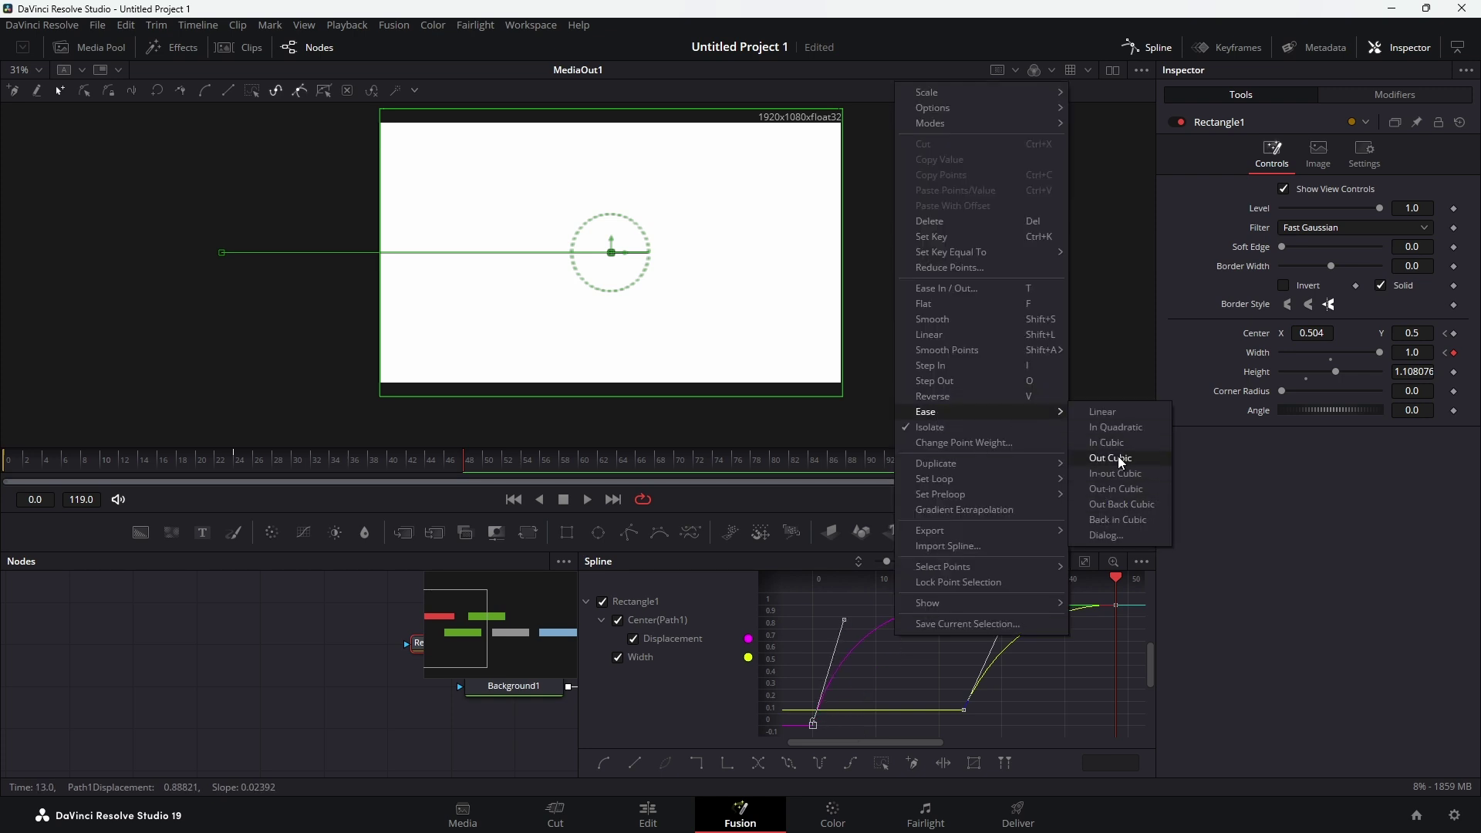
pyautogui.click(1111, 458)
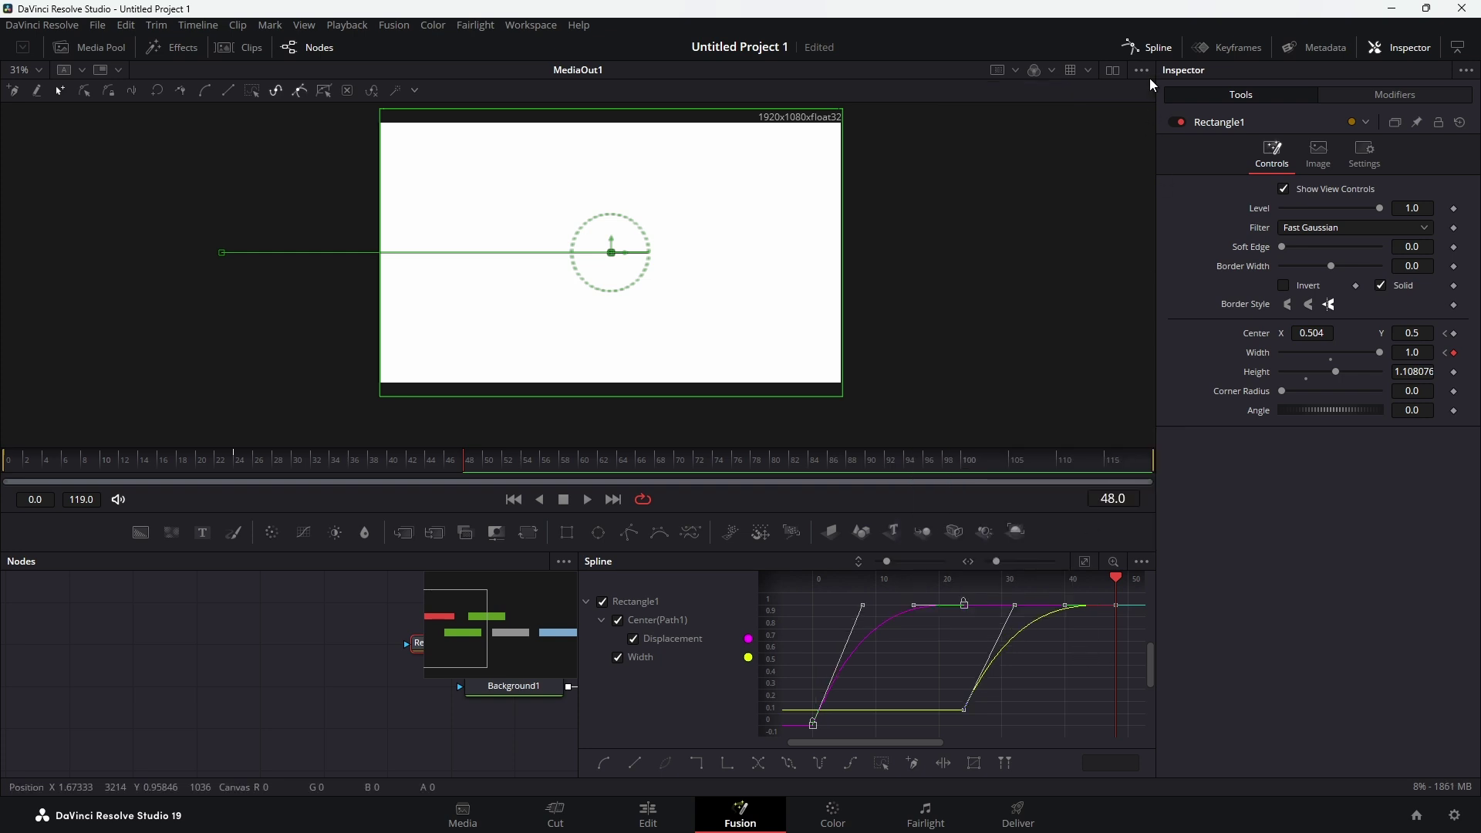
pyautogui.click(1148, 47)
# Step: Play the animation back from frame 0 with Rectangle1 deselected to preview the wipe
pyautogui.moveTo(95, 459); pyautogui.dragTo(9, 460)
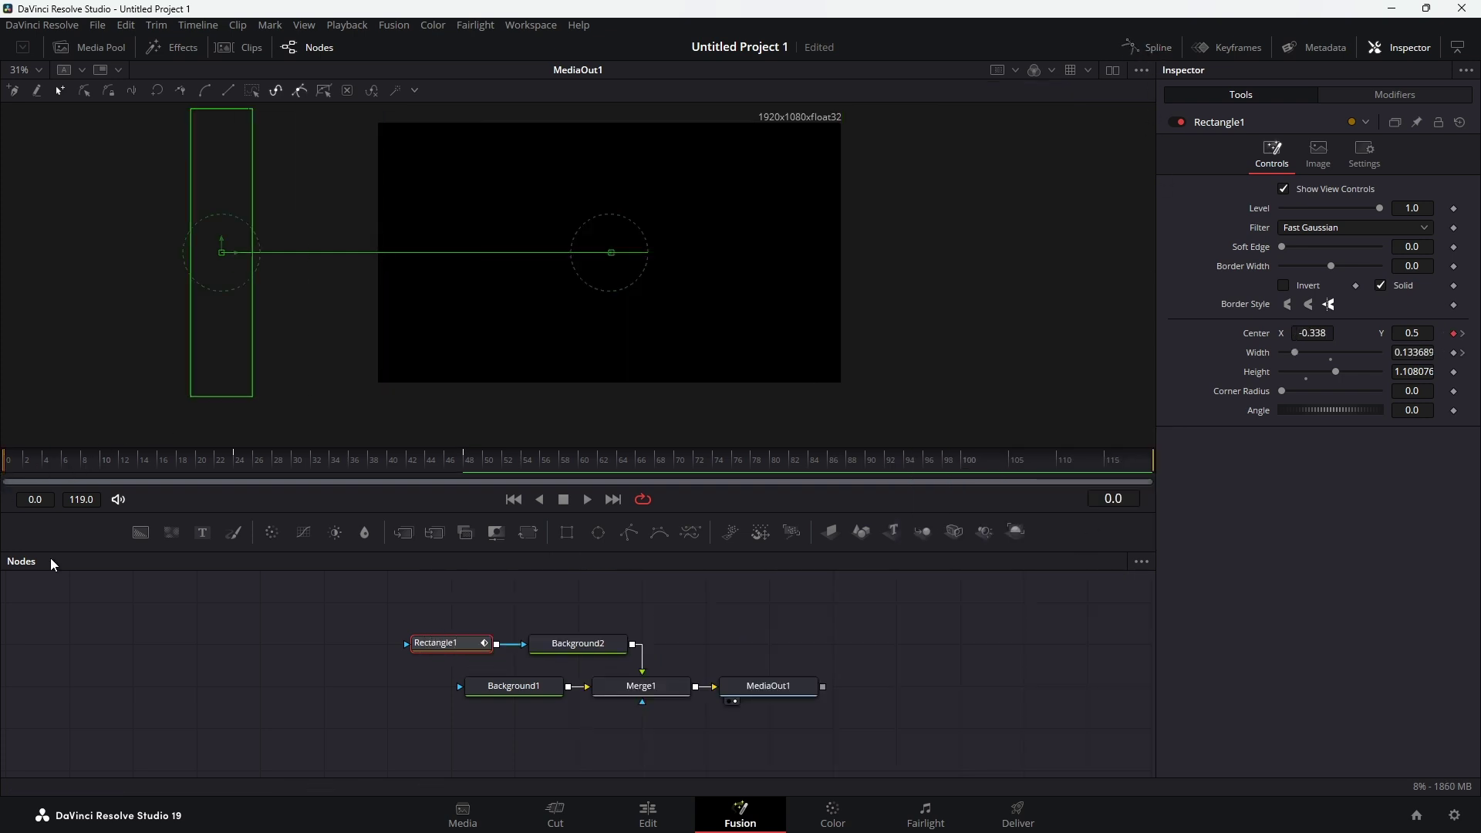
pyautogui.click(213, 651)
pyautogui.press('space')
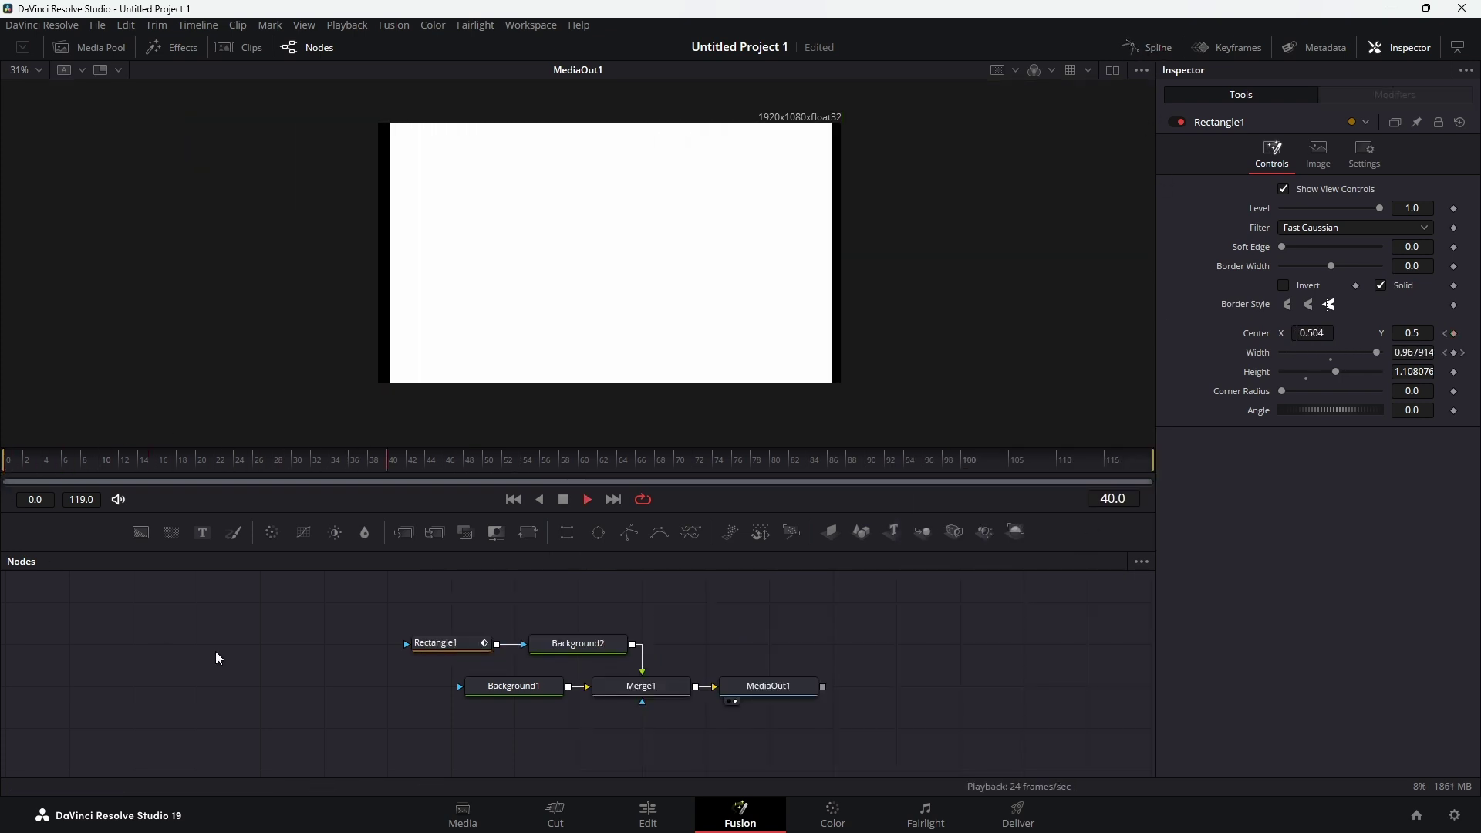
pyautogui.press('space')
pyautogui.press('Home')
pyautogui.press('space')
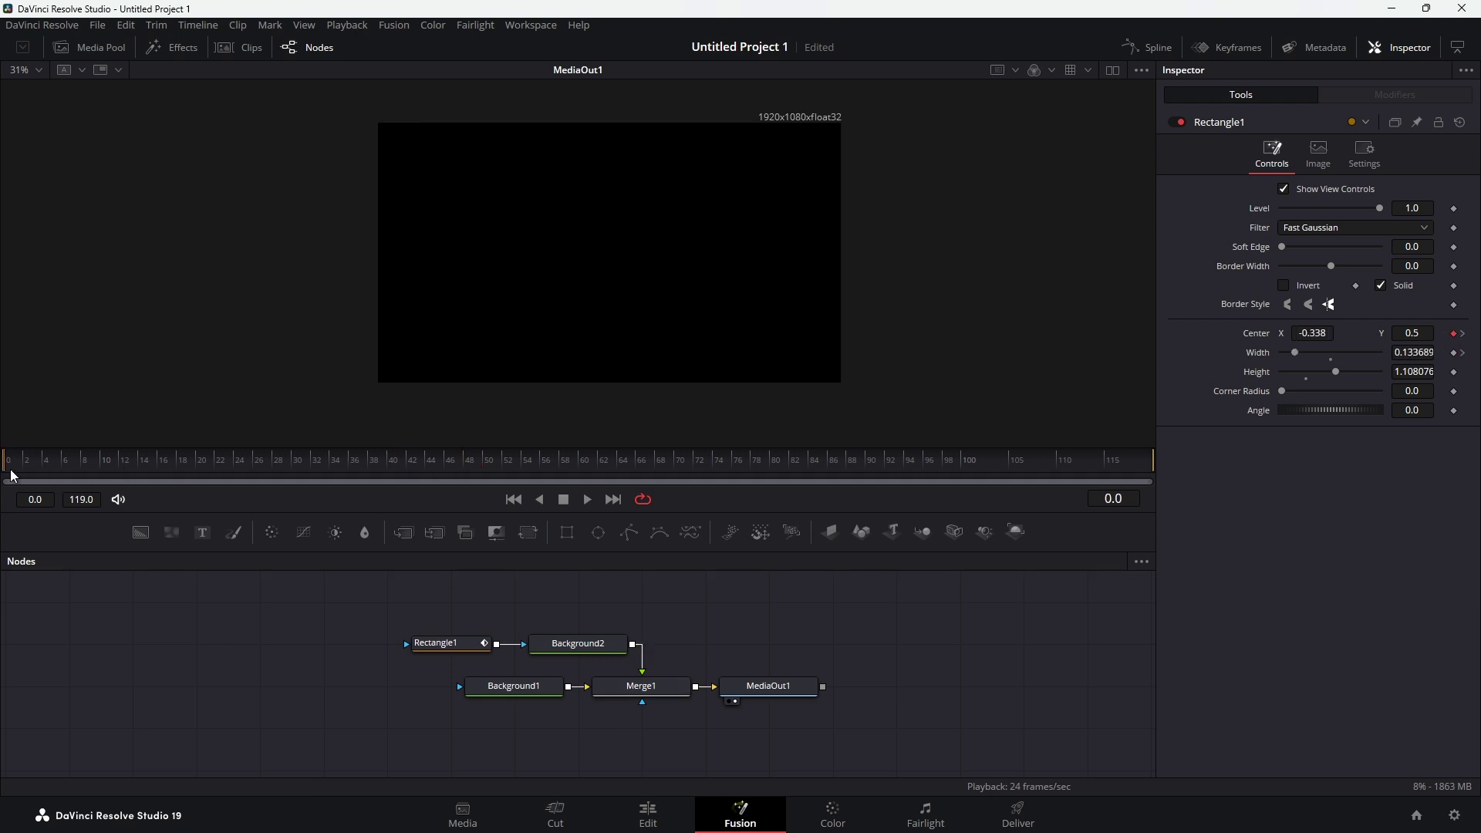
pyautogui.press('space')
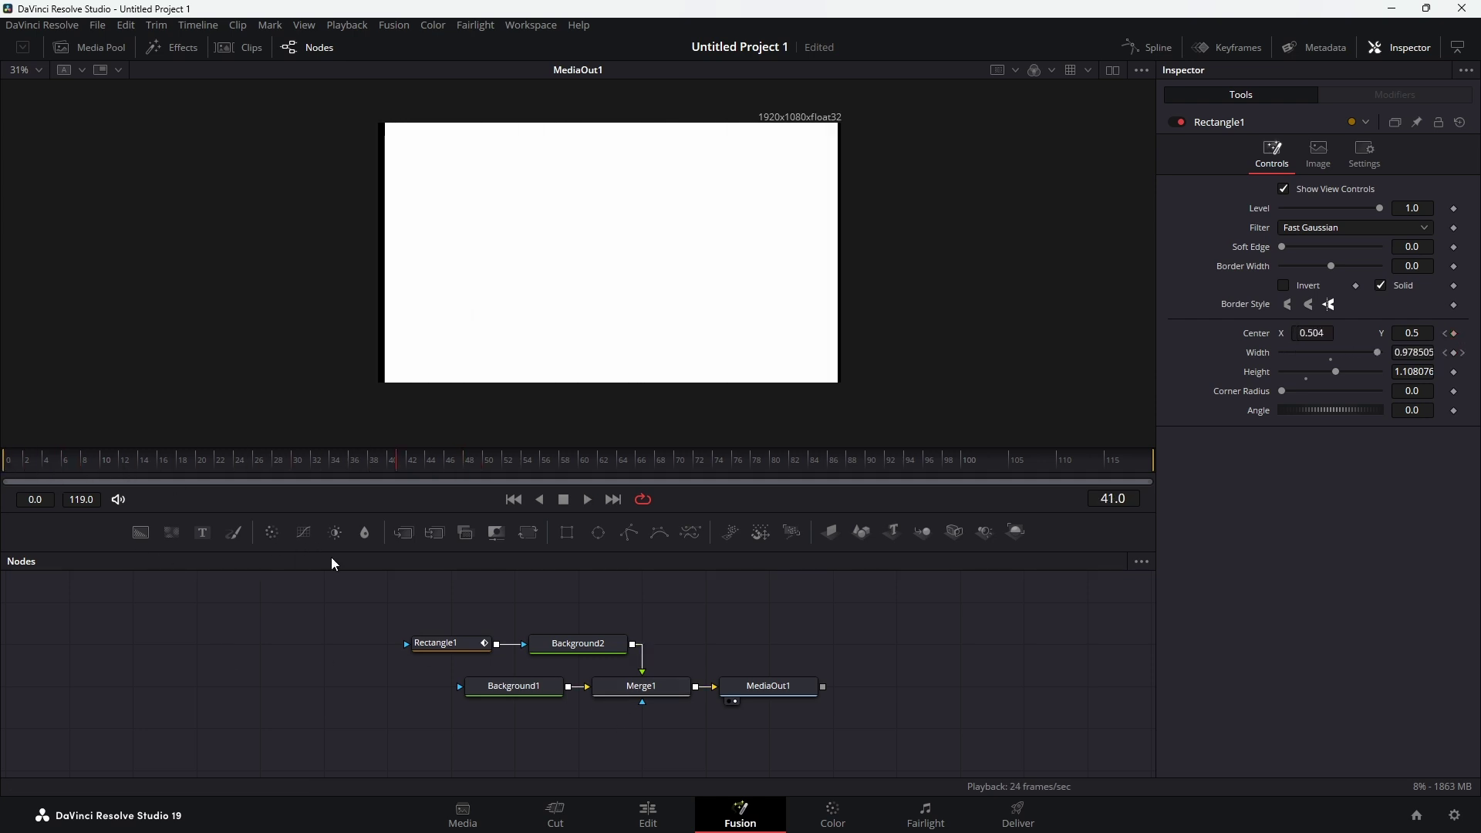
pyautogui.press('space')
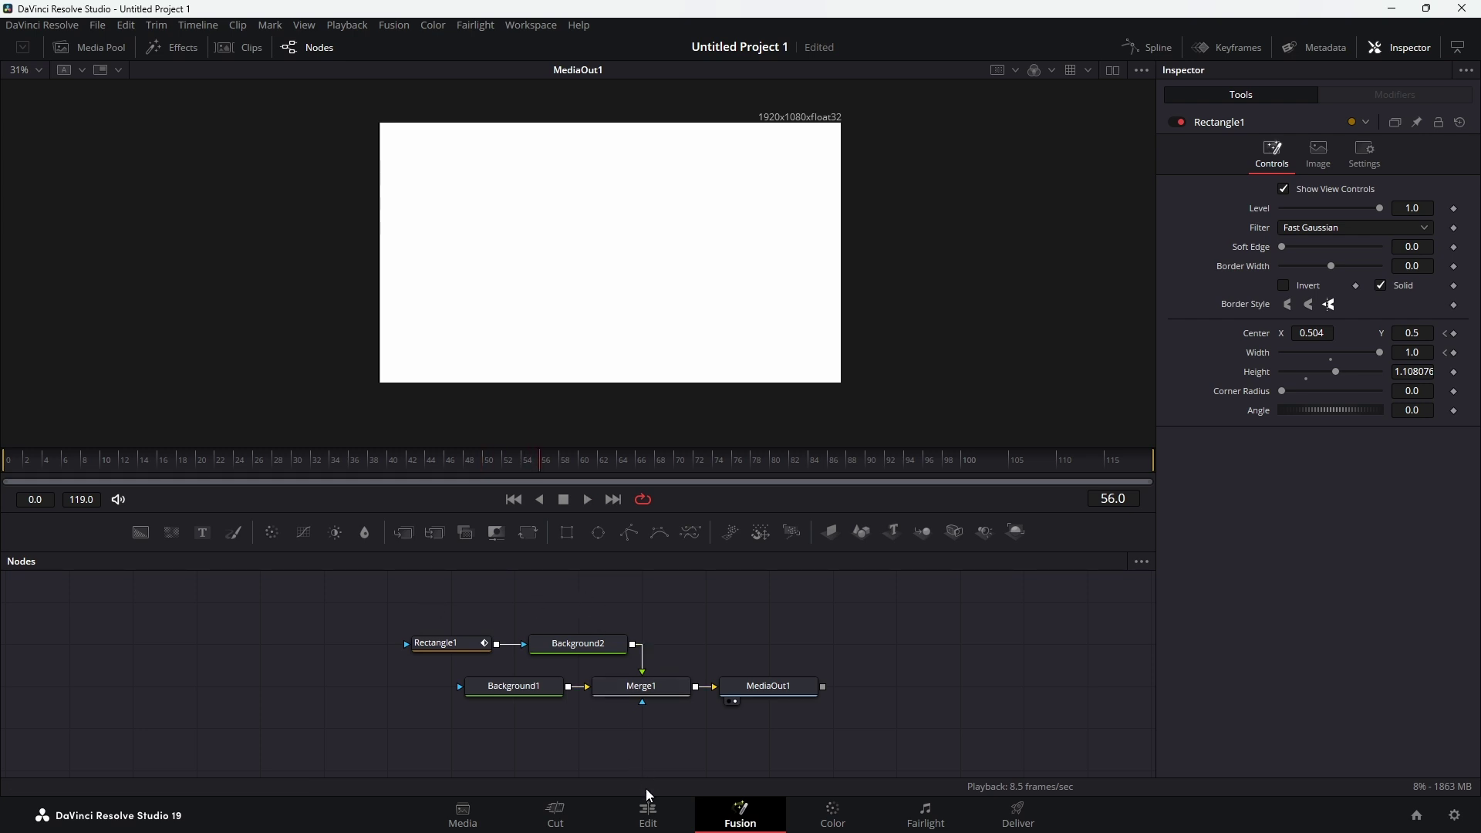
# Step: On the Edit page, move the Fusion Composition up to V2 and place a Text+ title on V1
pyautogui.click(648, 813)
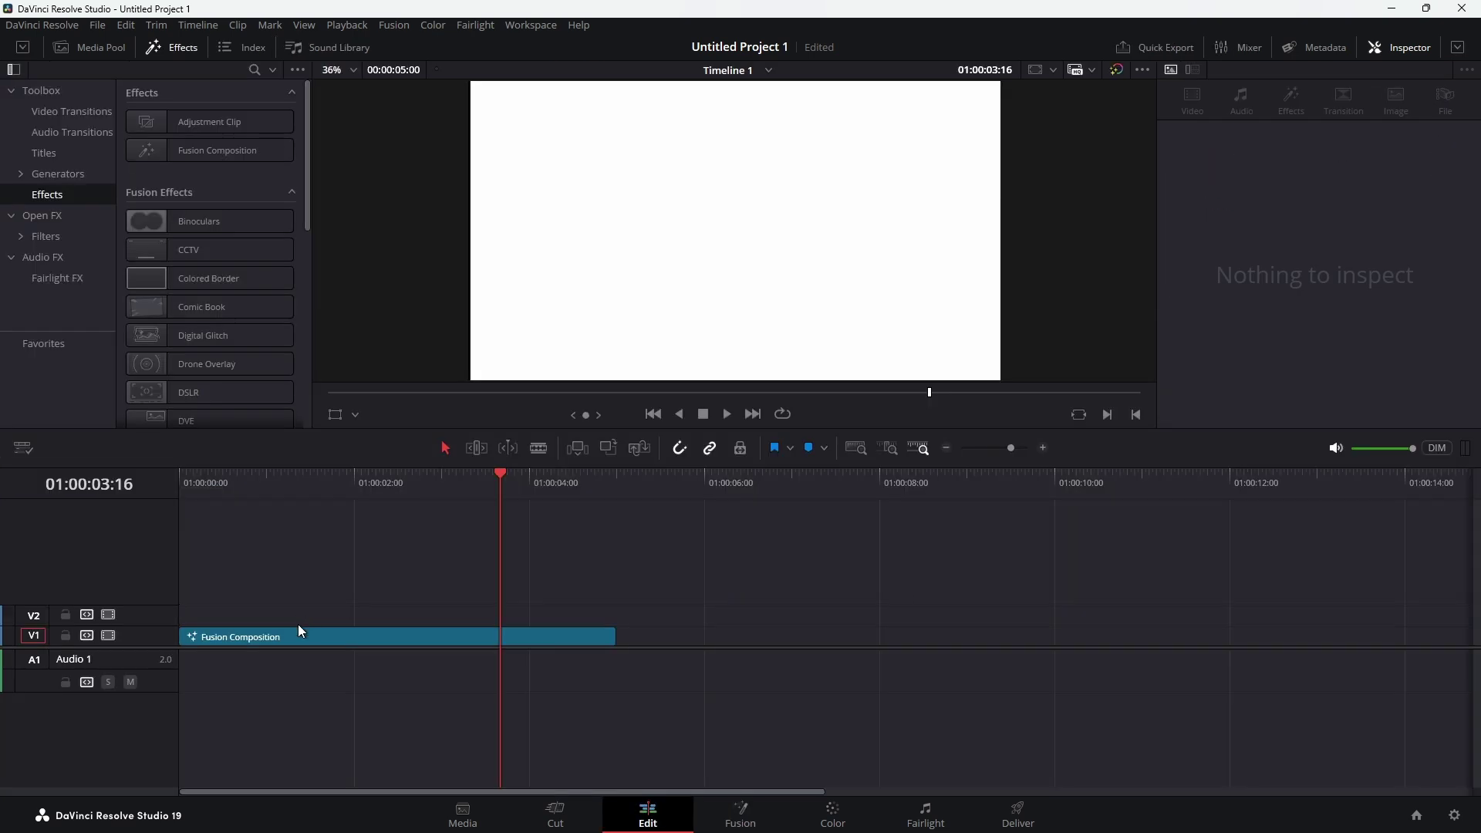
pyautogui.click(293, 631)
pyautogui.moveTo(294, 631); pyautogui.dragTo(293, 612)
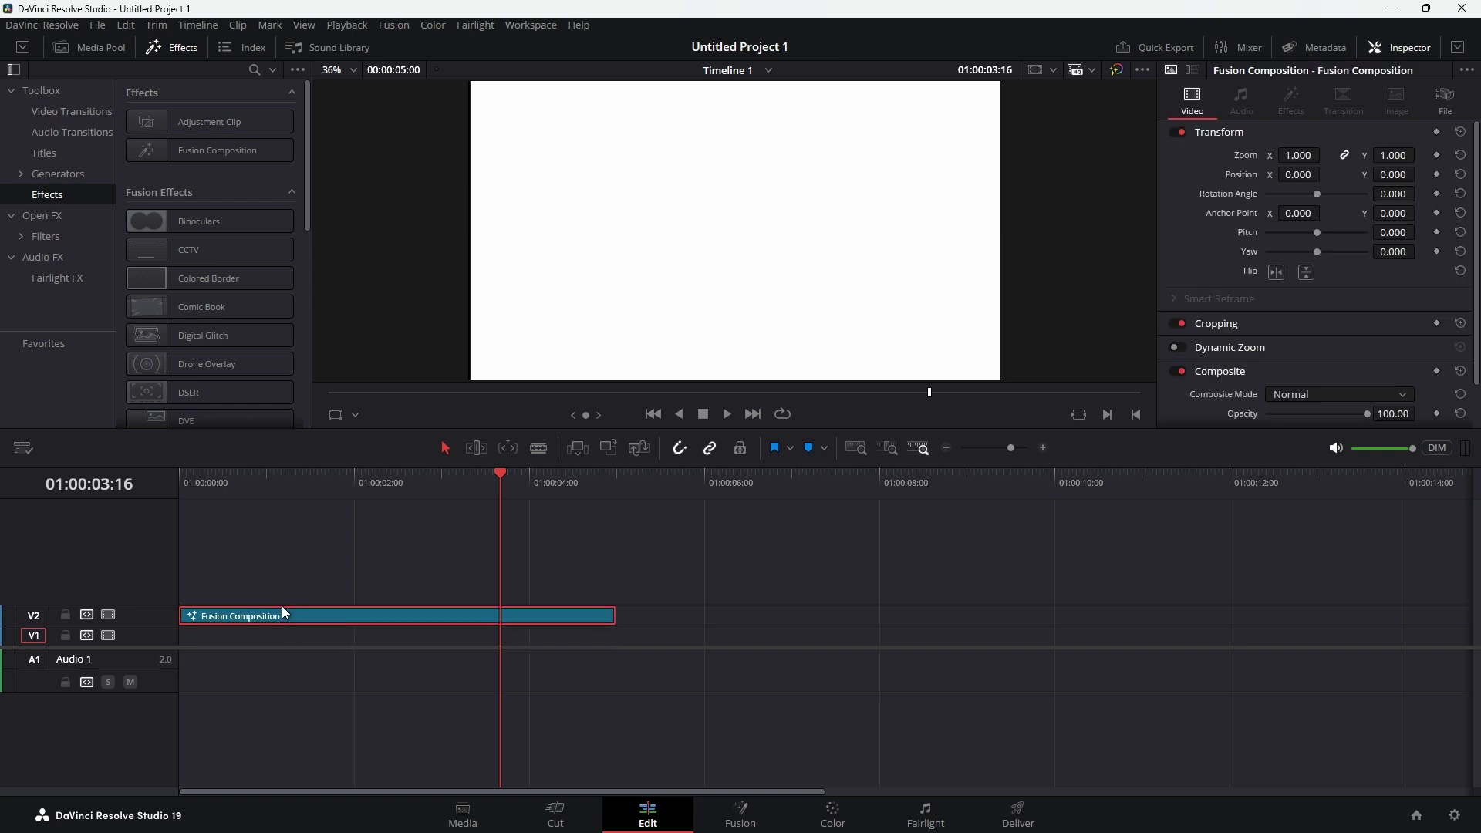
pyautogui.click(50, 152)
pyautogui.moveTo(204, 262); pyautogui.dragTo(199, 639)
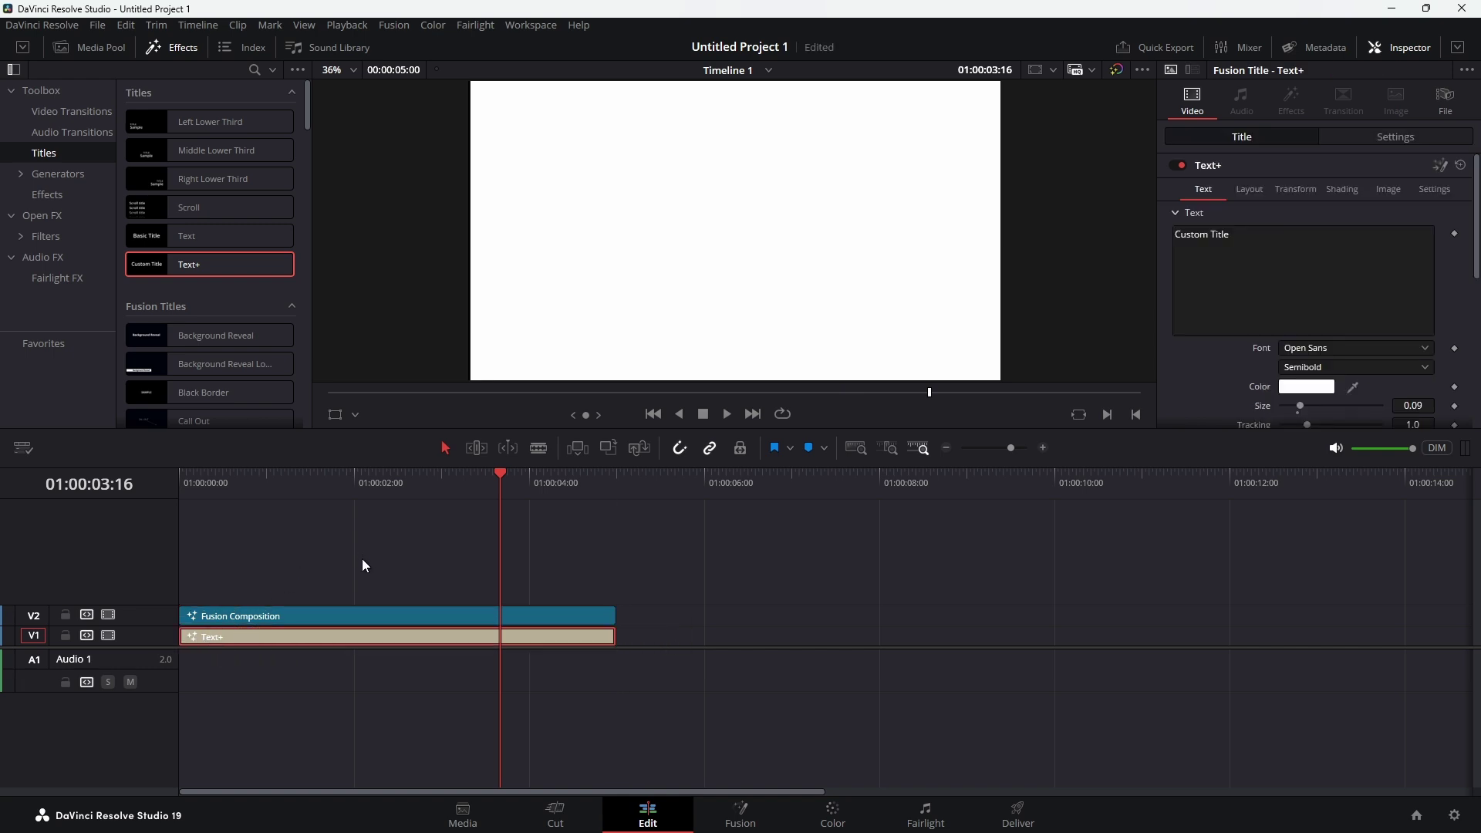
# Step: Set the Fusion Composition's Composite Mode to Difference in the Inspector
pyautogui.click(320, 615)
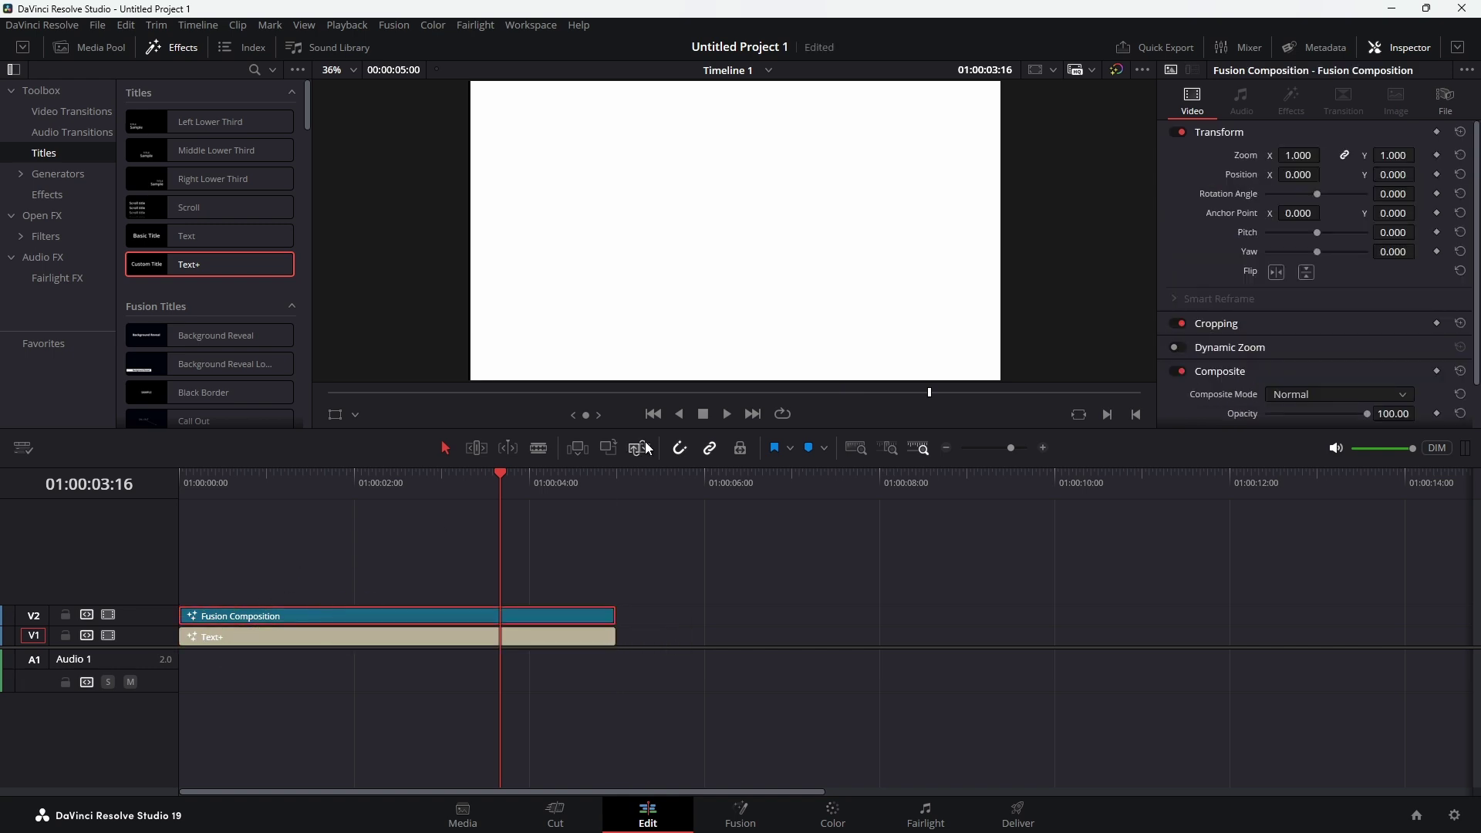
pyautogui.click(1302, 394)
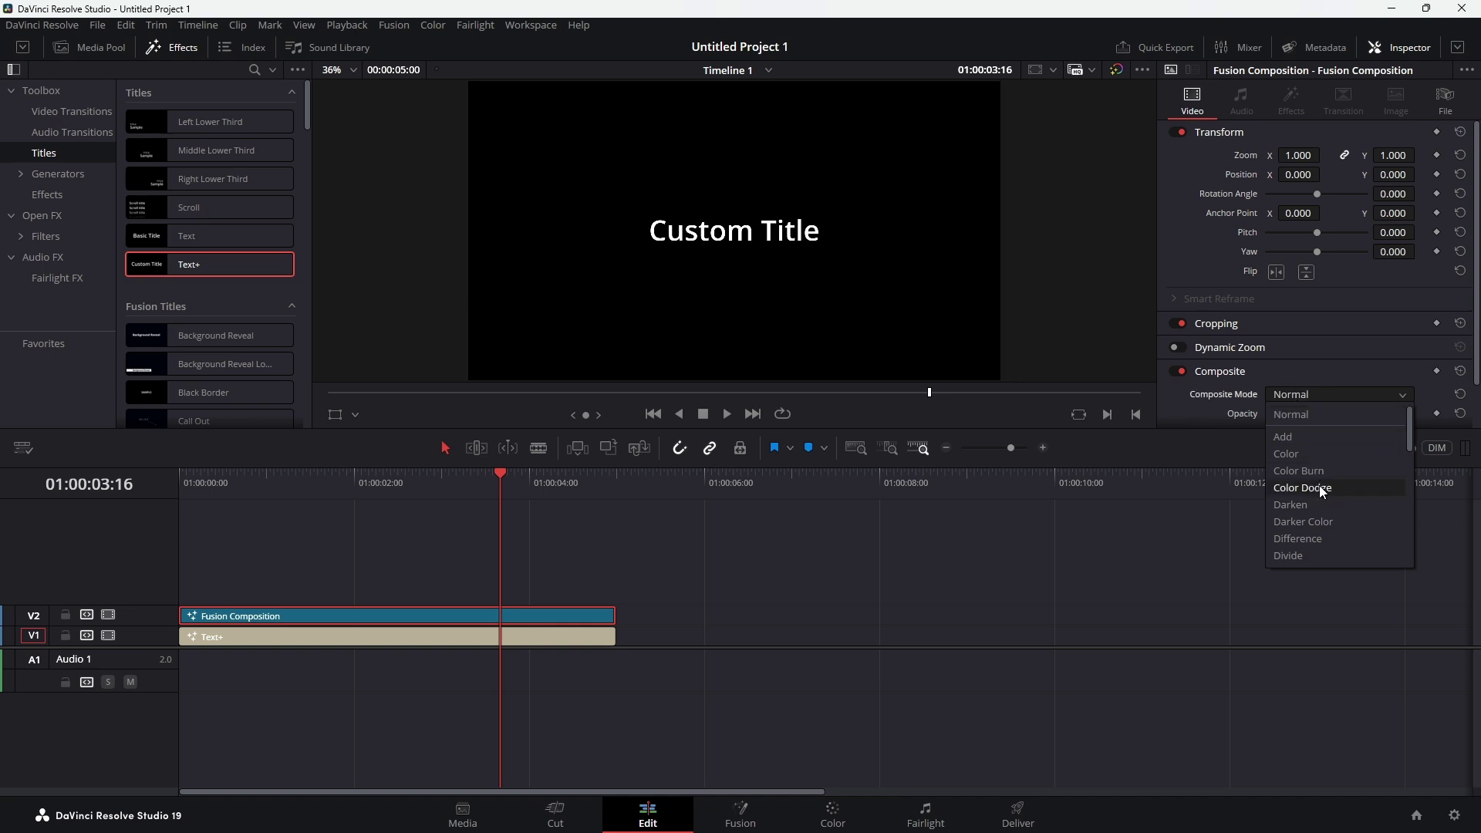
pyautogui.click(1319, 539)
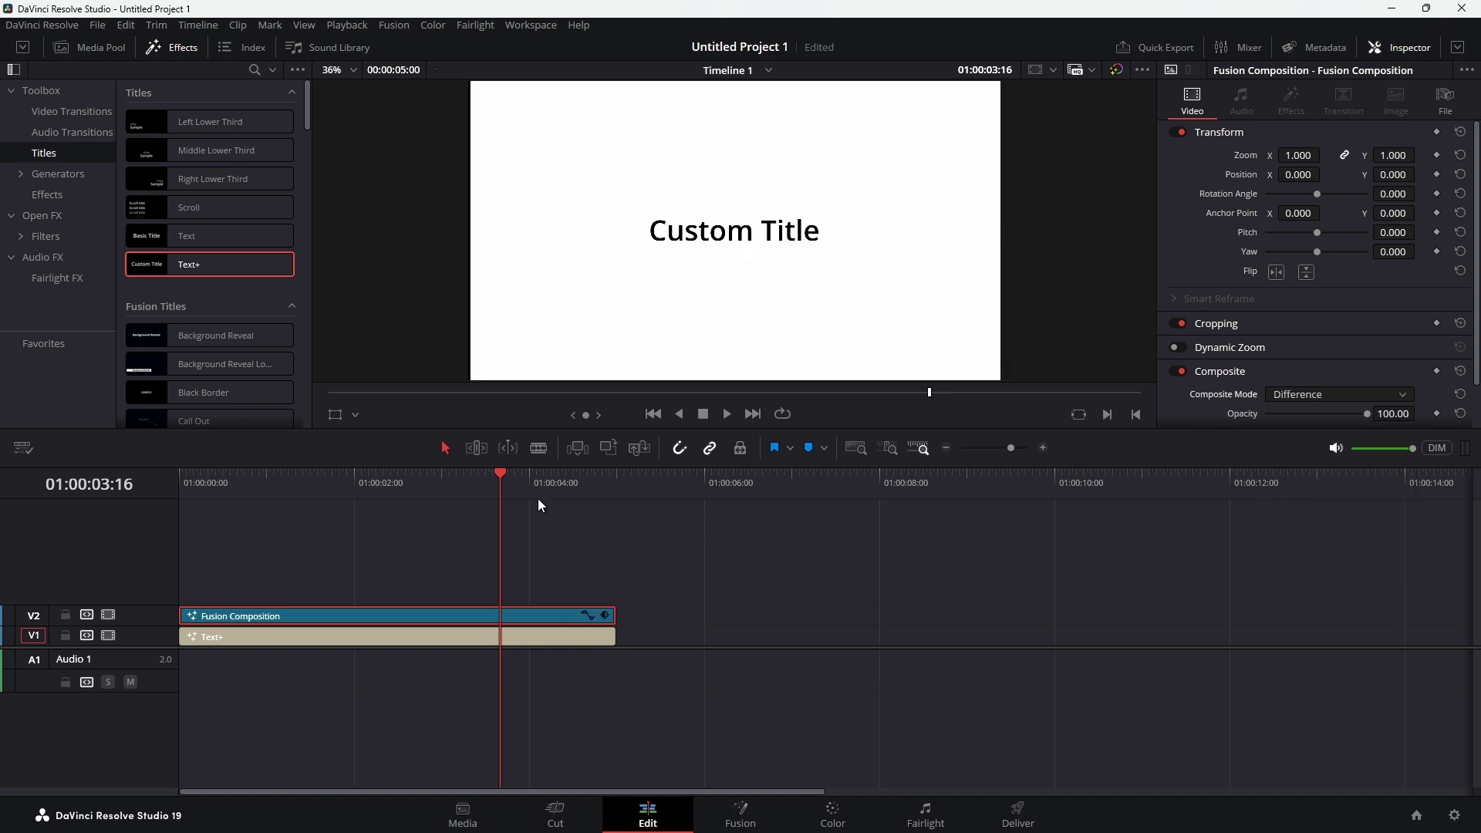
# Step: Replace the Text+ placeholder with 'The Resolve effect'
pyautogui.click(417, 633)
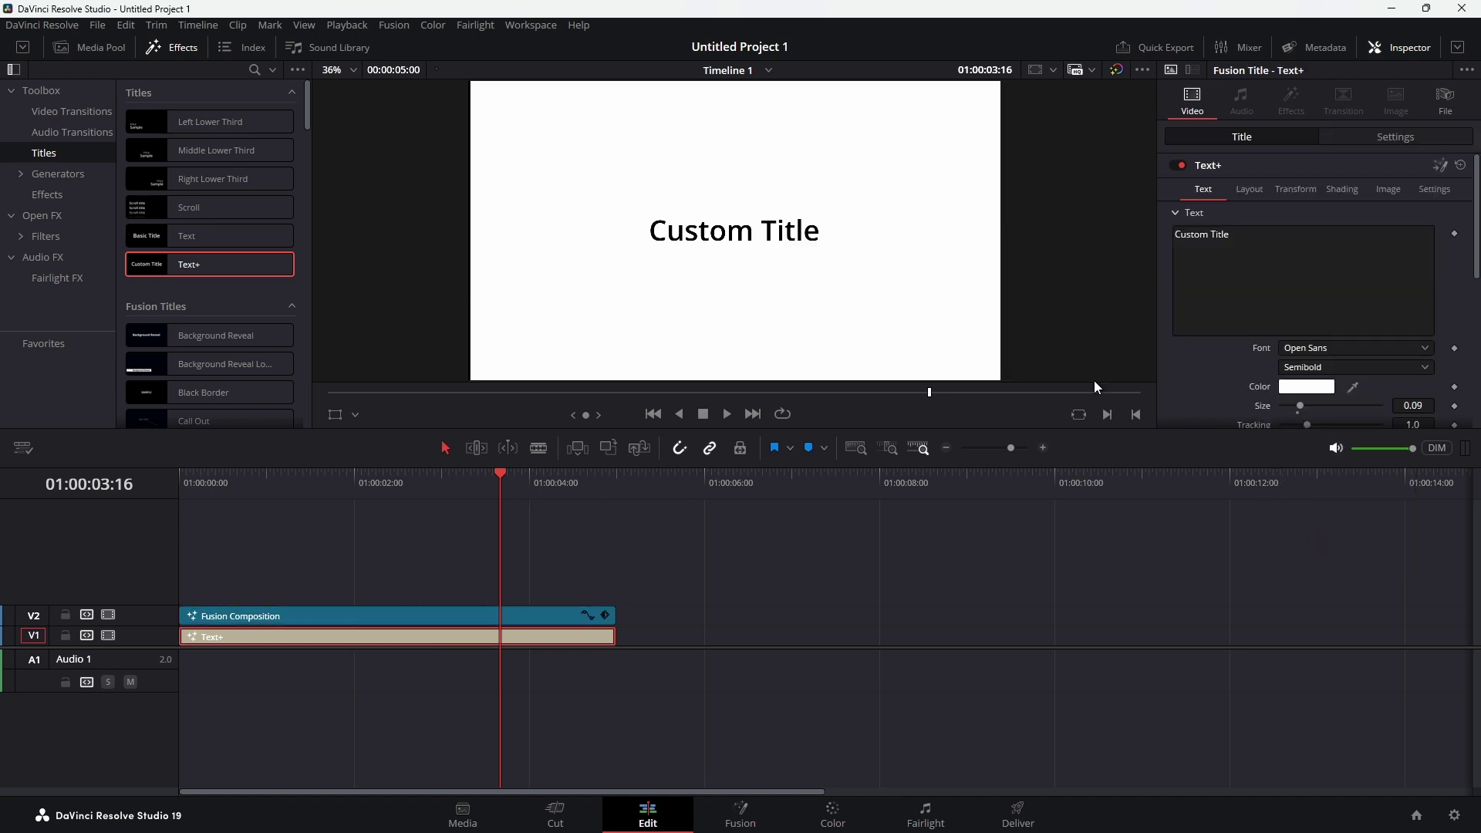
pyautogui.moveTo(1232, 235); pyautogui.dragTo(1128, 229)
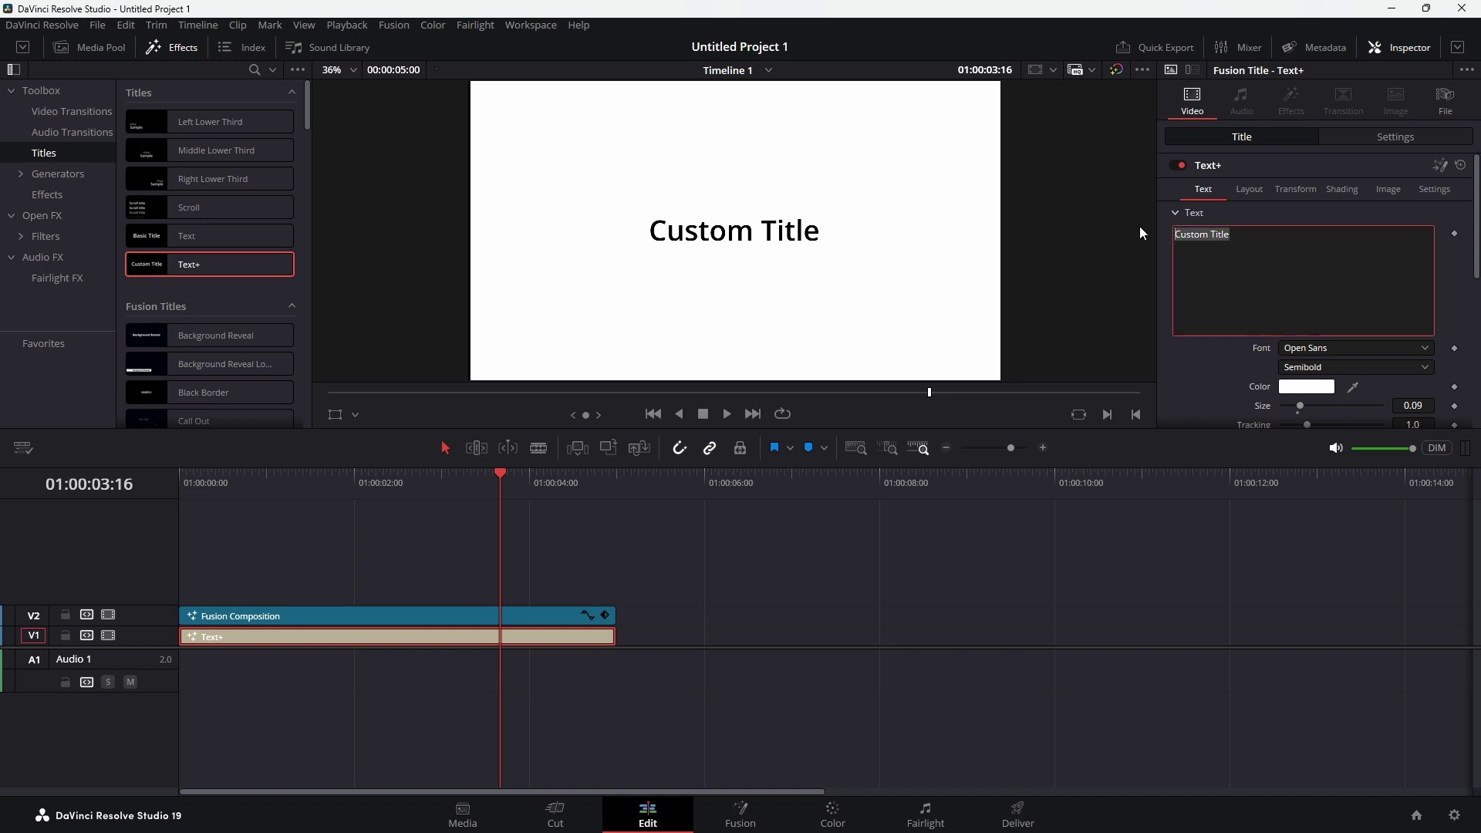
pyautogui.write('TH')
pyautogui.press('BackSpace')
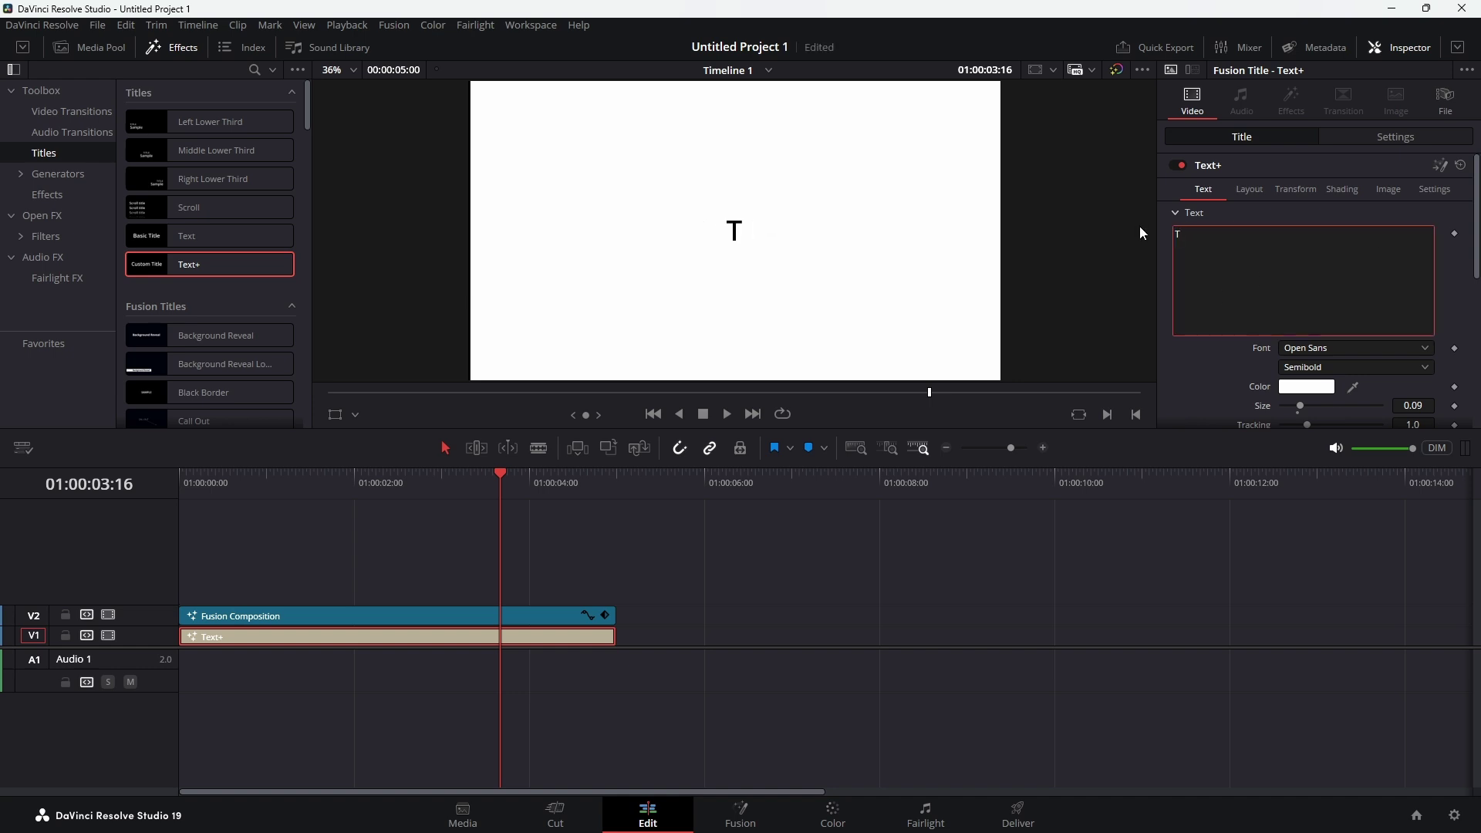
pyautogui.write('he Resol')
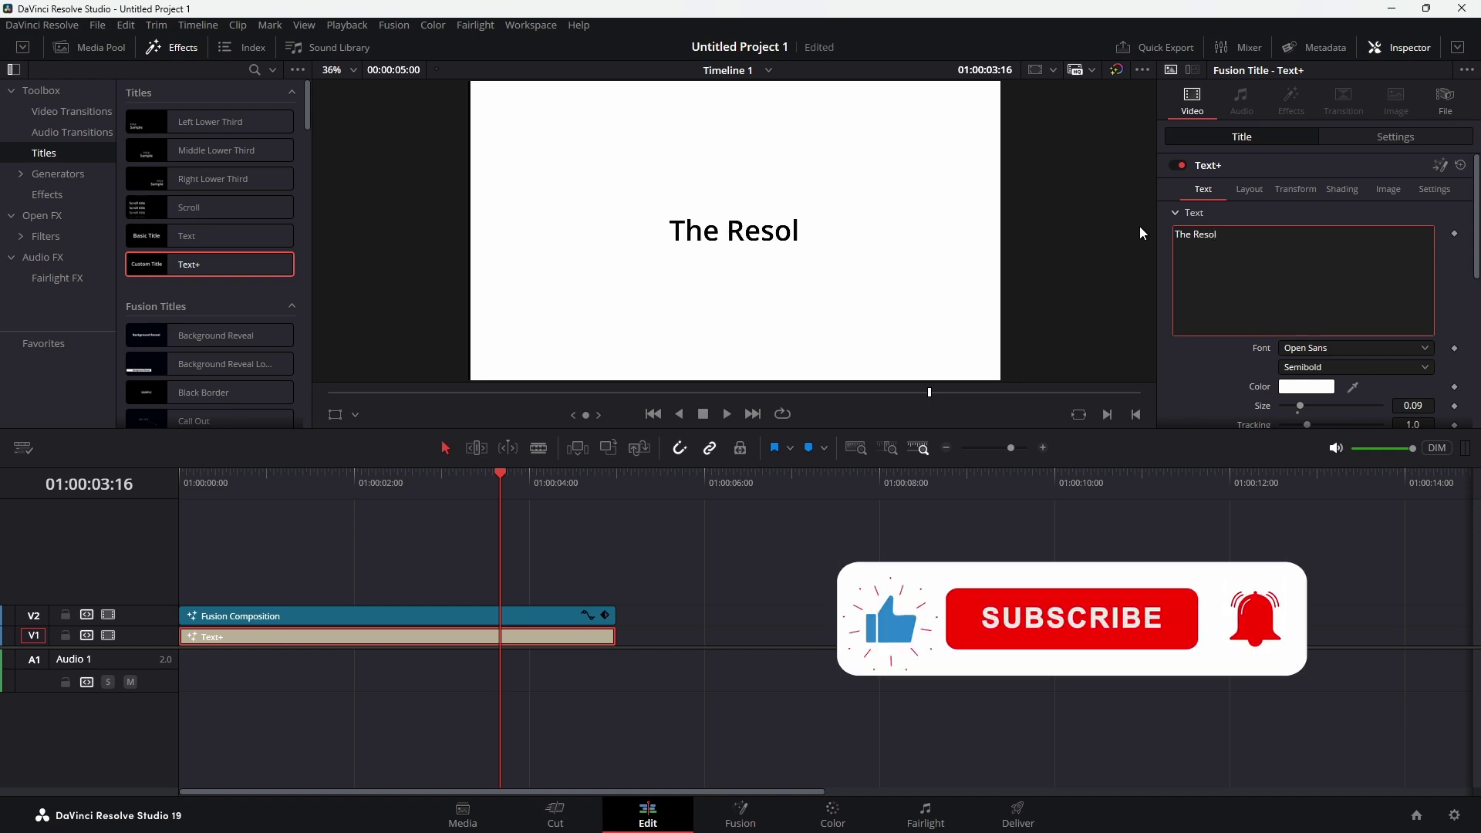
pyautogui.write('ve effec')
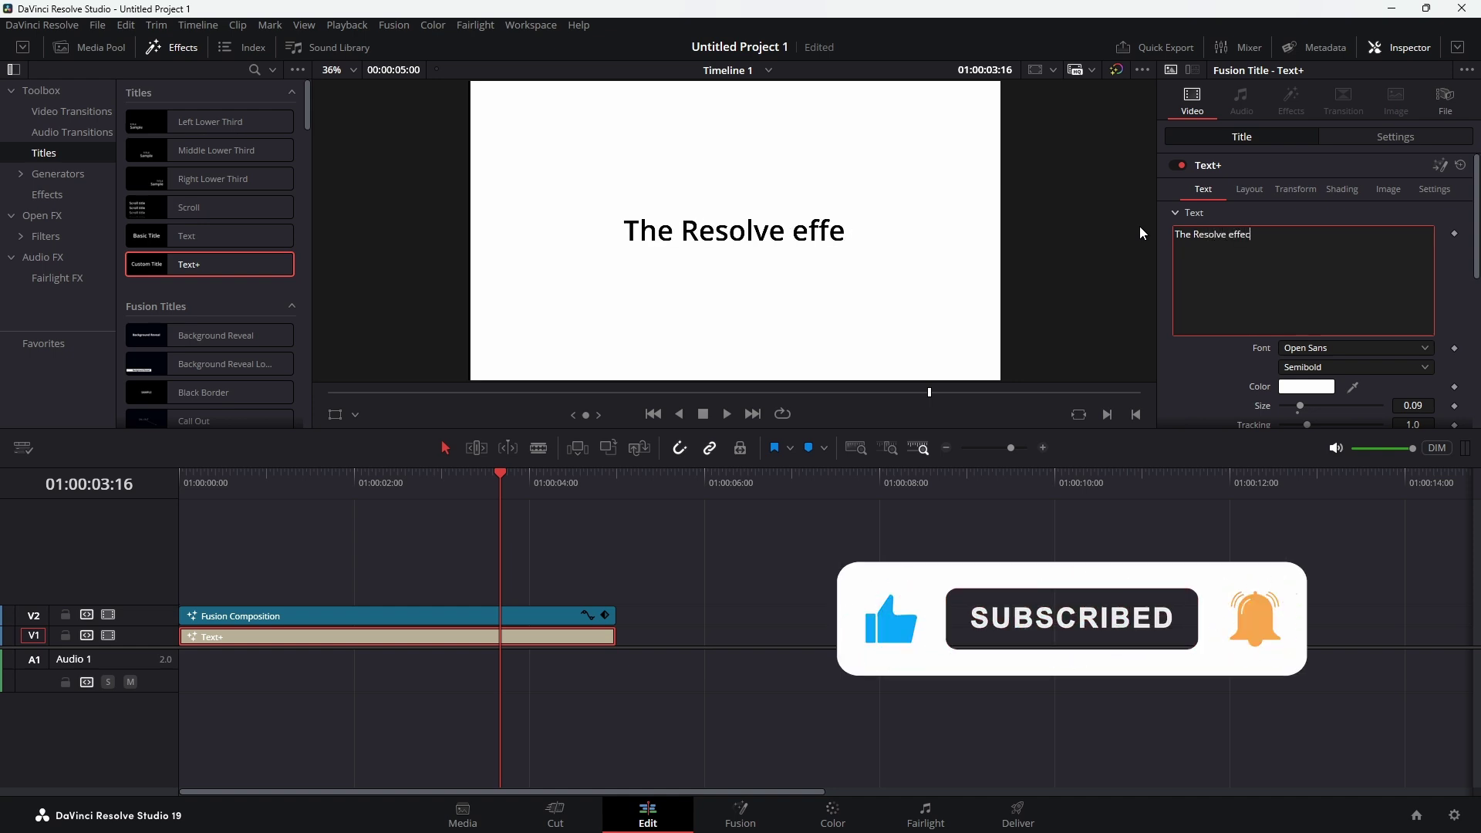
pyautogui.write('t')
# Step: Set the title font to Helvetica, enlarge its size and adjust its vertical layout position
pyautogui.click(1293, 348)
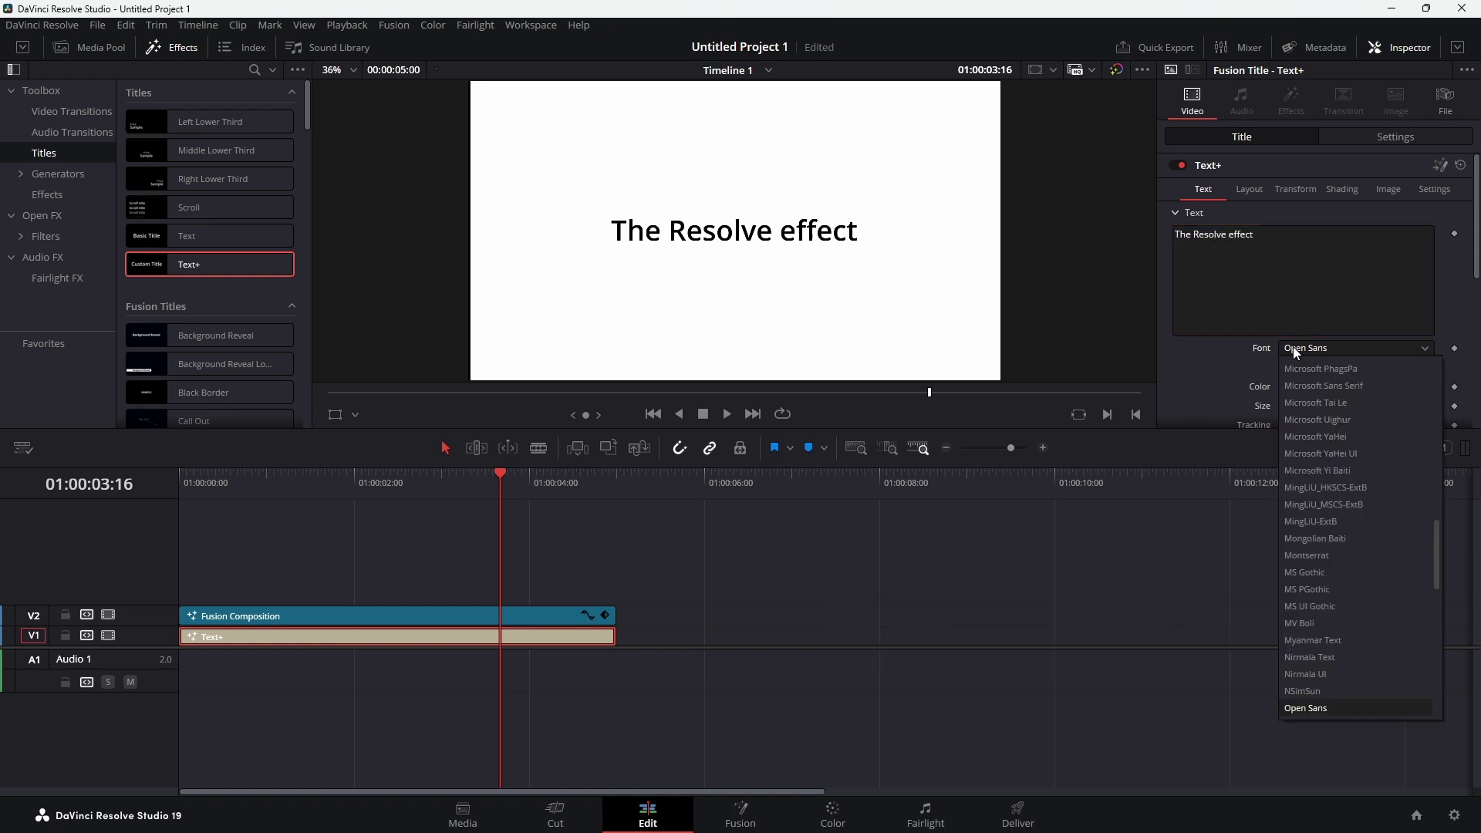
pyautogui.scroll(-3, 1295, 463)
pyautogui.click(1302, 399)
pyautogui.moveTo(1302, 401)
pyautogui.mouseDown()
pyautogui.moveTo(1317, 401)
pyautogui.moveTo(1314, 382)
pyautogui.mouseUp()
pyautogui.scroll(-1, 1307, 399)
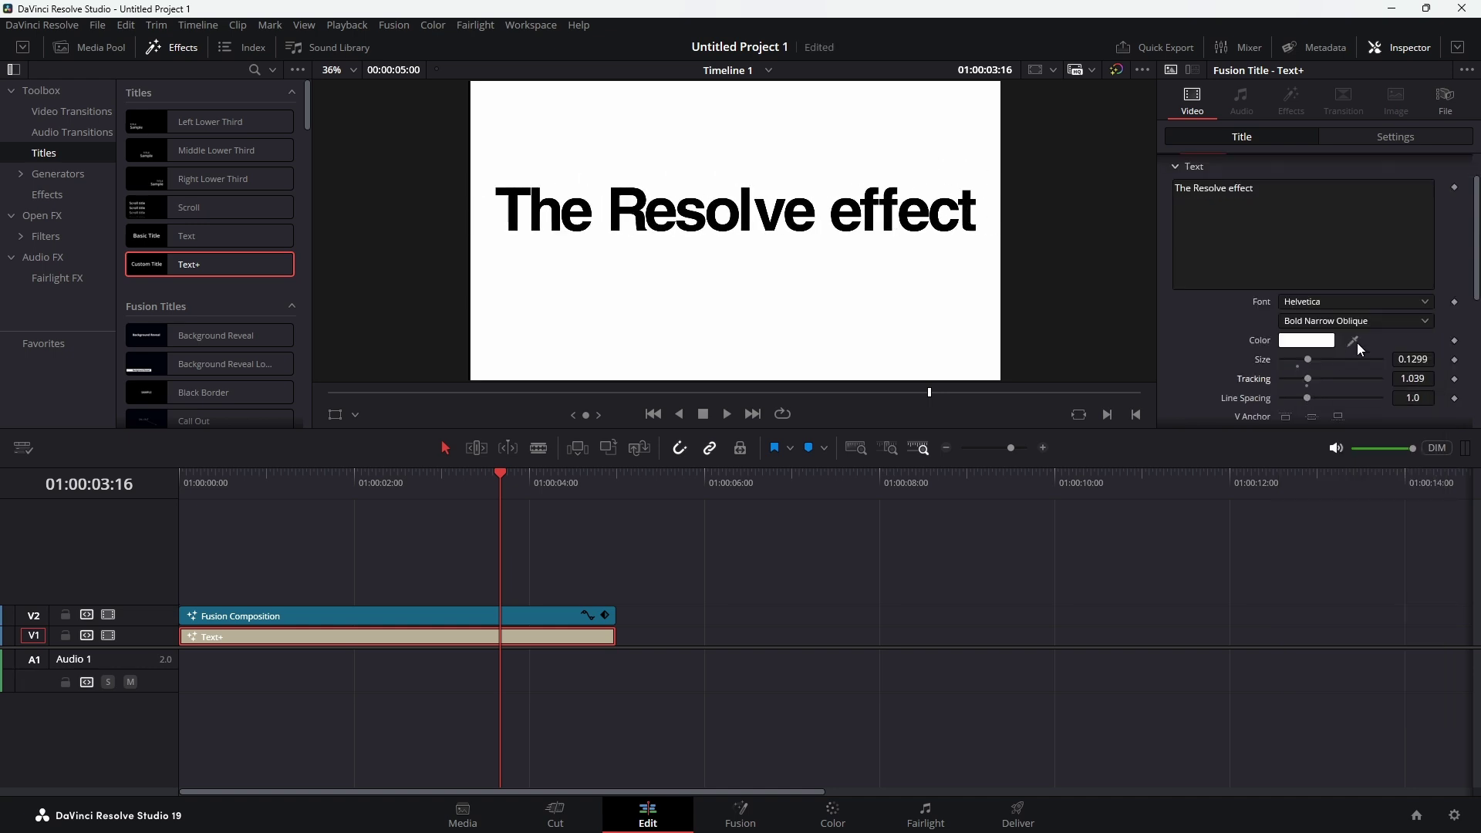
pyautogui.scroll(-1, 1357, 342)
pyautogui.click(1250, 189)
pyautogui.moveTo(1412, 252); pyautogui.dragTo(1423, 252)
pyautogui.click(455, 616)
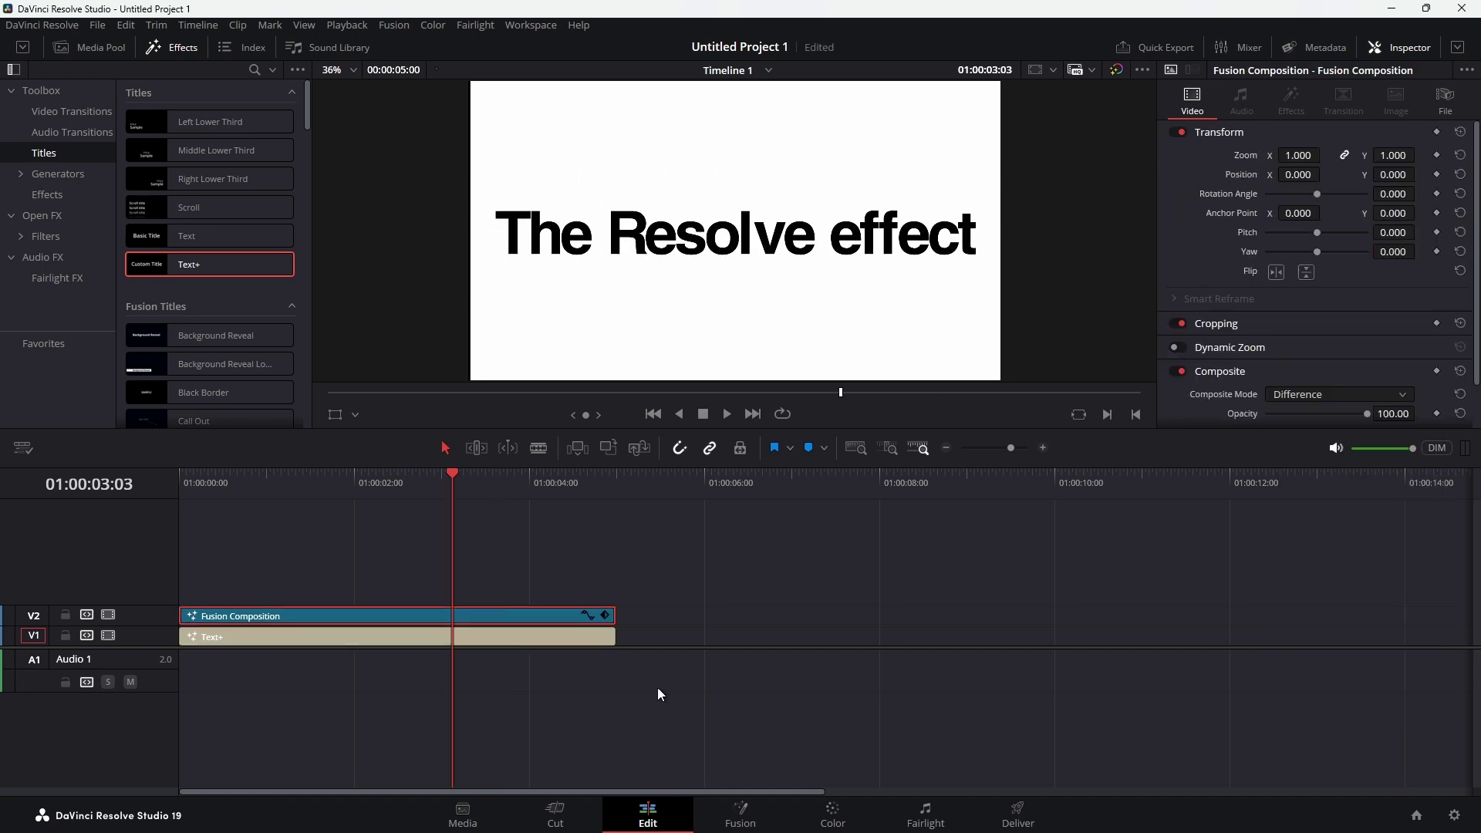
# Step: Enable Motion Blur on Rectangle1 with Quality 6 and Shutter Angle 280
pyautogui.click(767, 816)
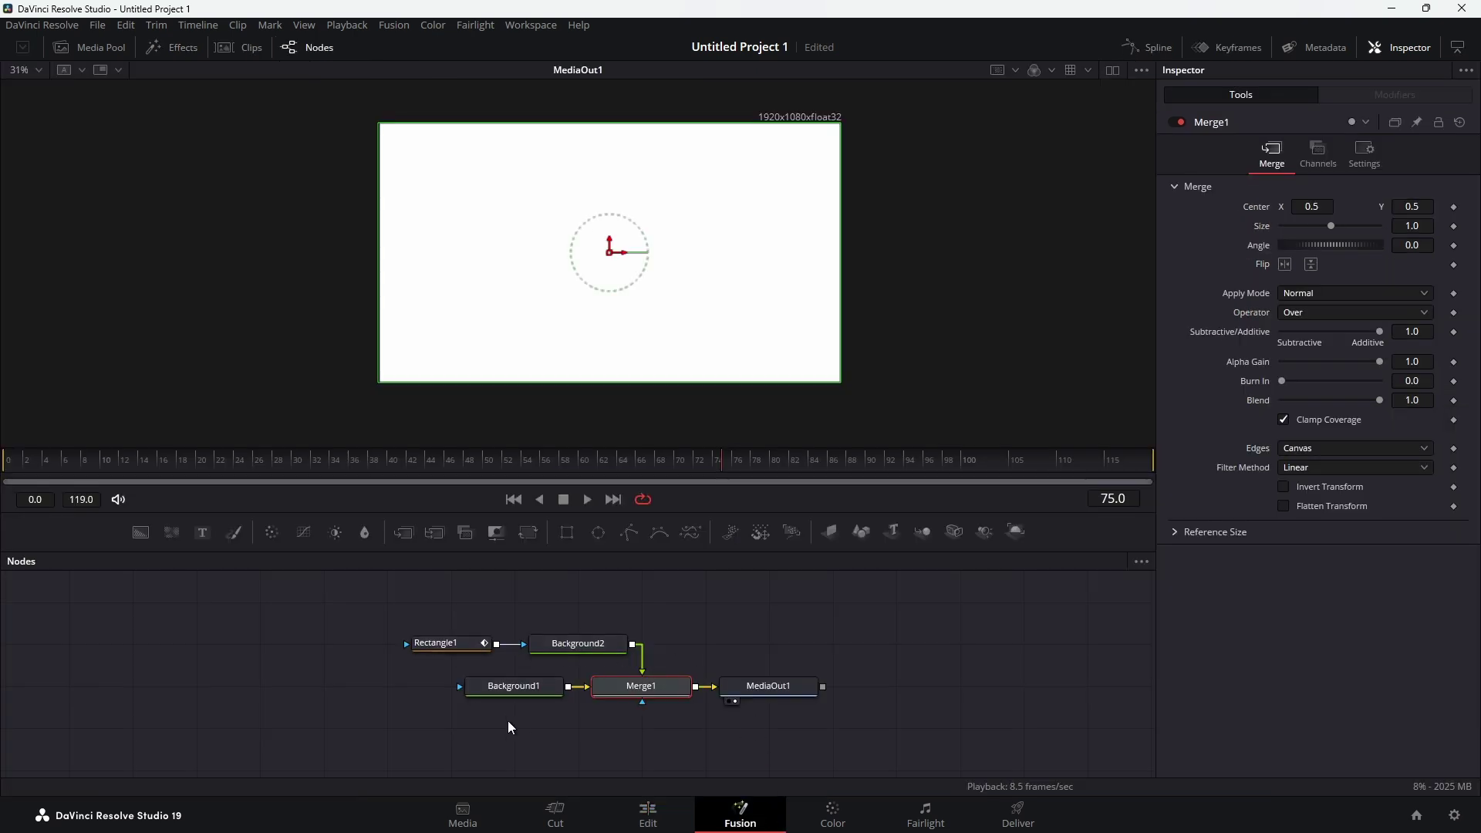
pyautogui.click(453, 645)
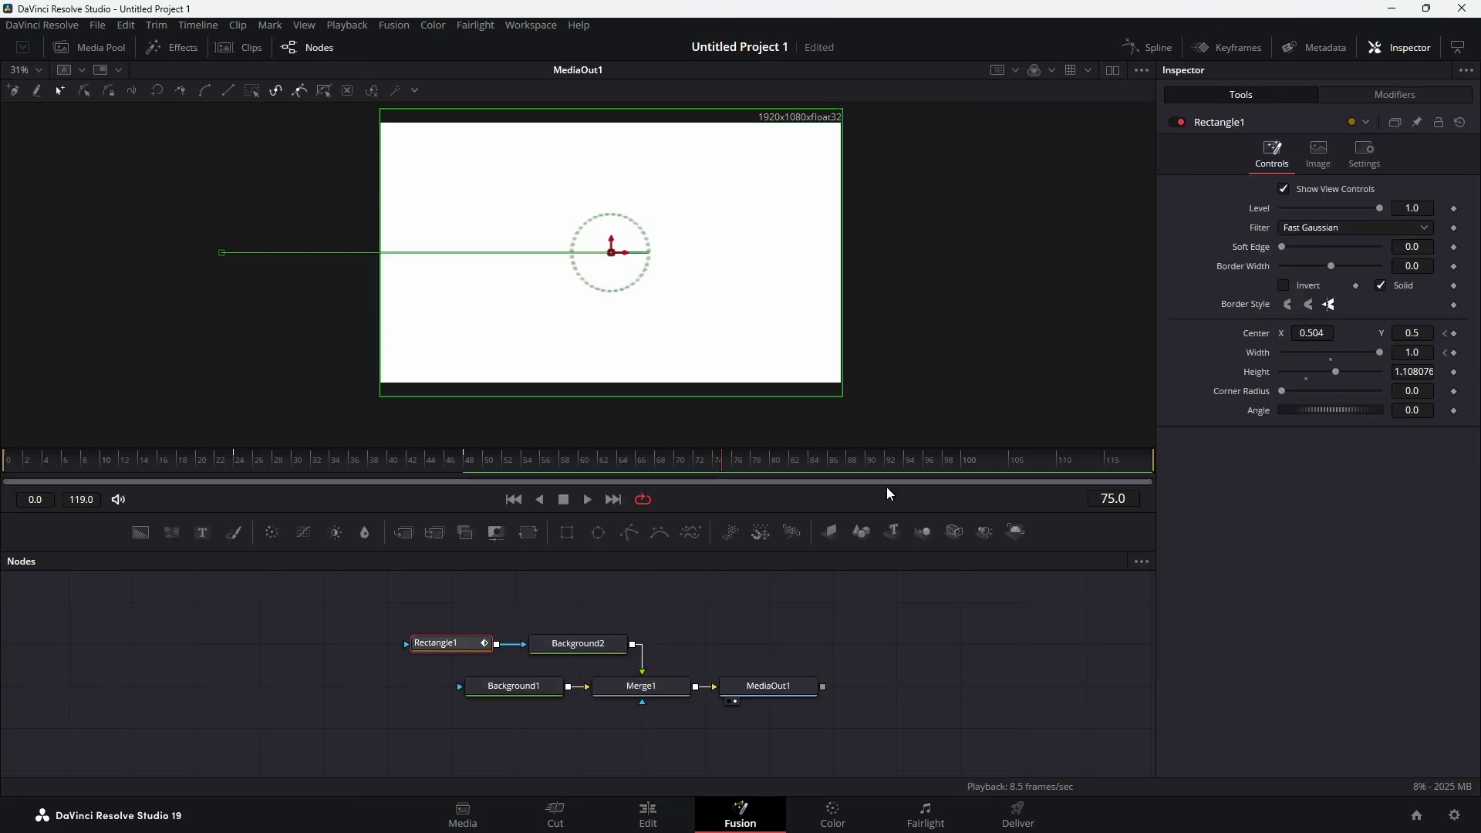
pyautogui.click(1355, 151)
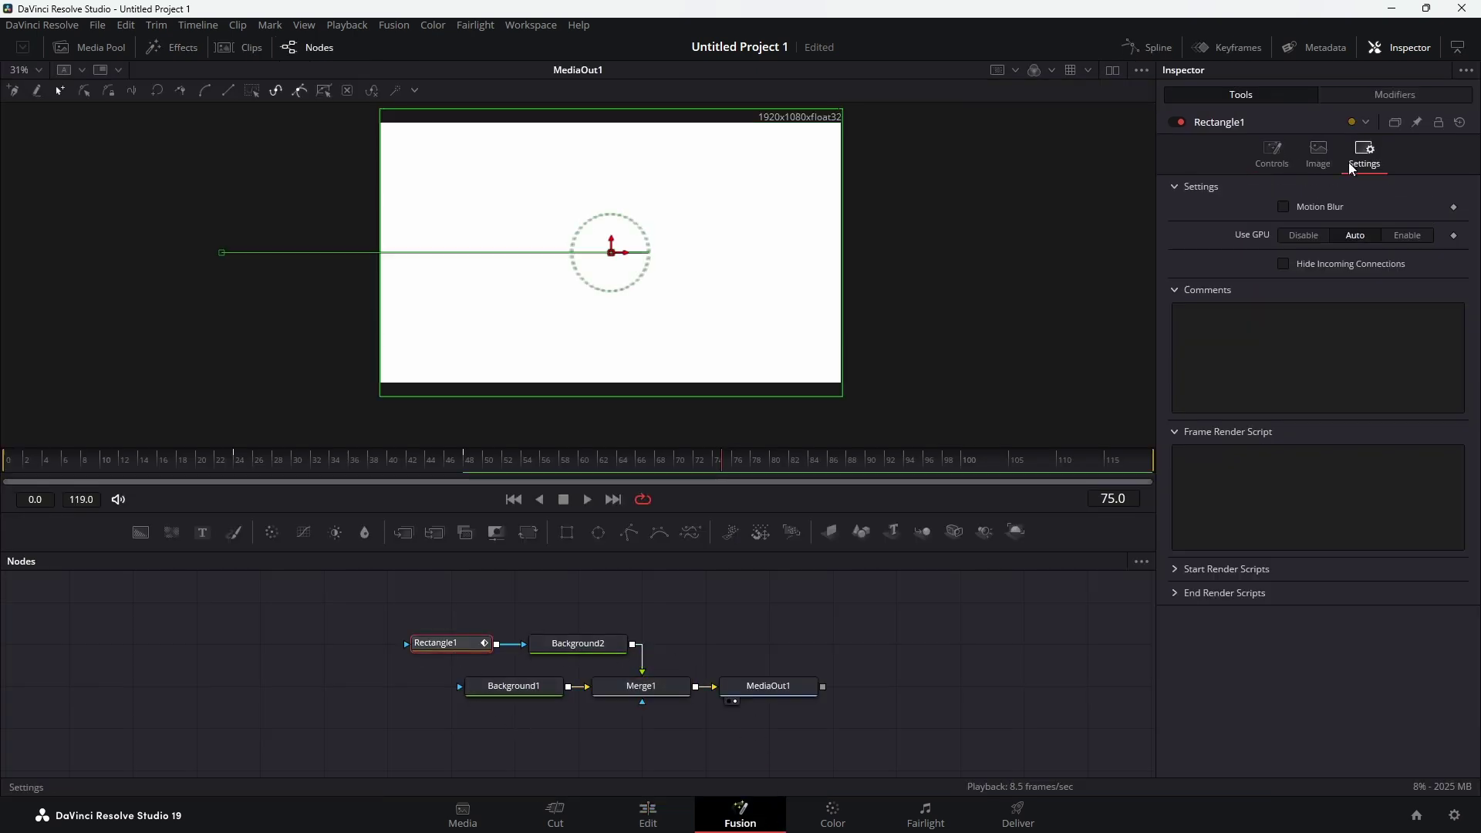
pyautogui.click(1284, 206)
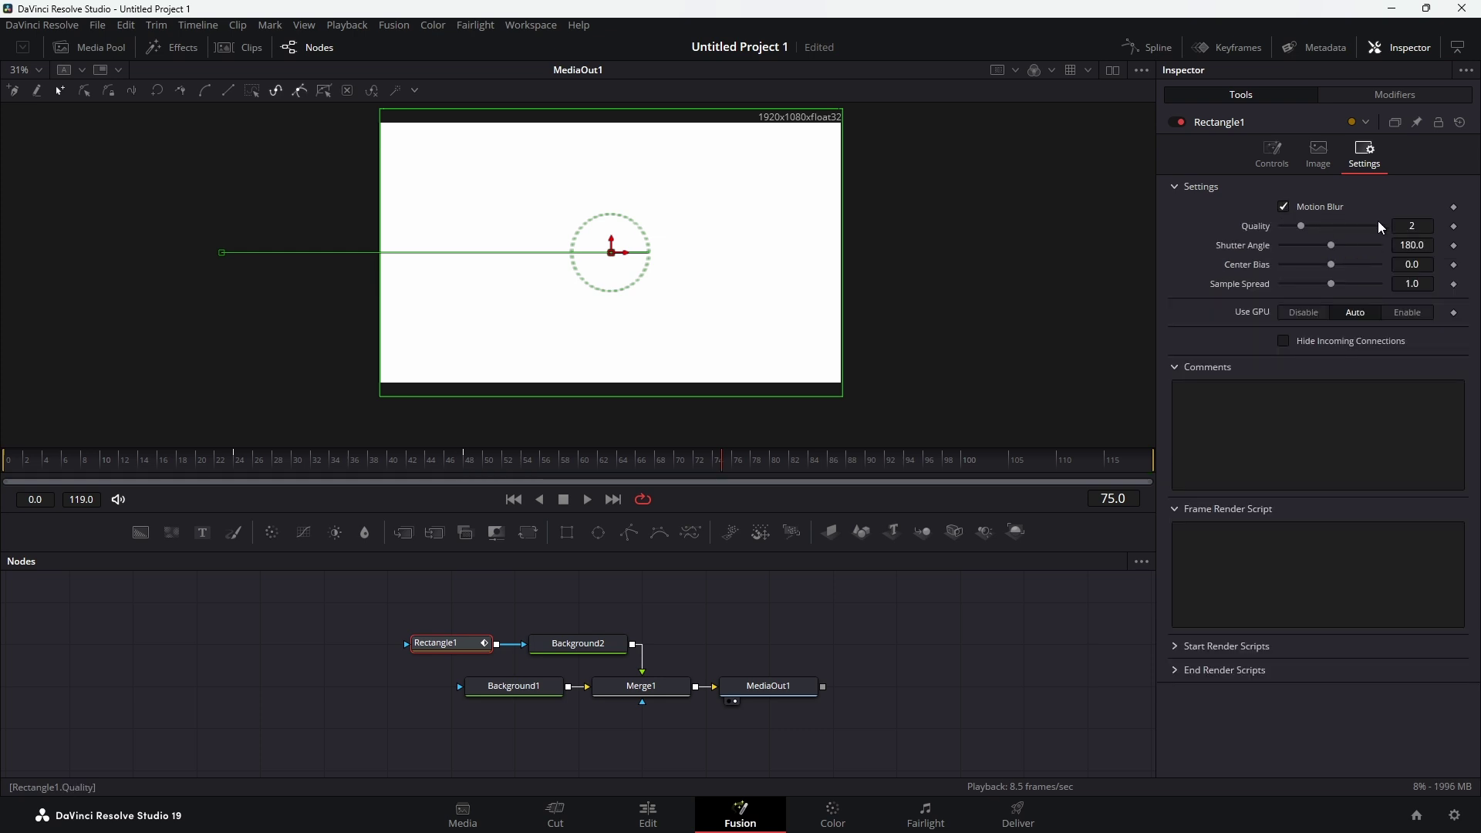
pyautogui.scroll(2, 1358, 224)
pyautogui.scroll(5, 1365, 243)
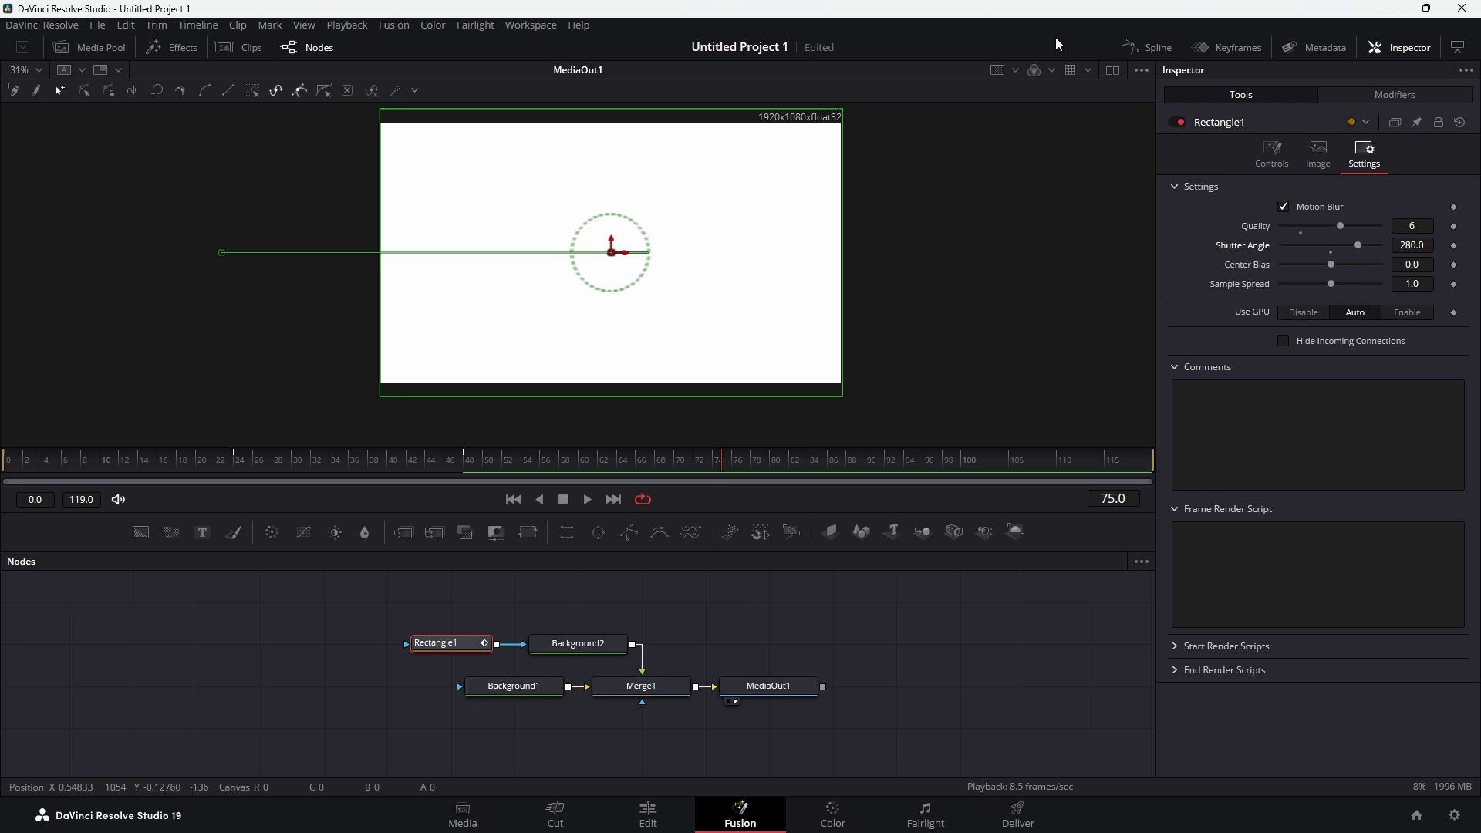
# Step: In the Spline editor, steepen the Displacement curve and soften the Width curve's rise
pyautogui.click(1126, 48)
pyautogui.click(1084, 561)
pyautogui.hotkey('ctrl', 'a')
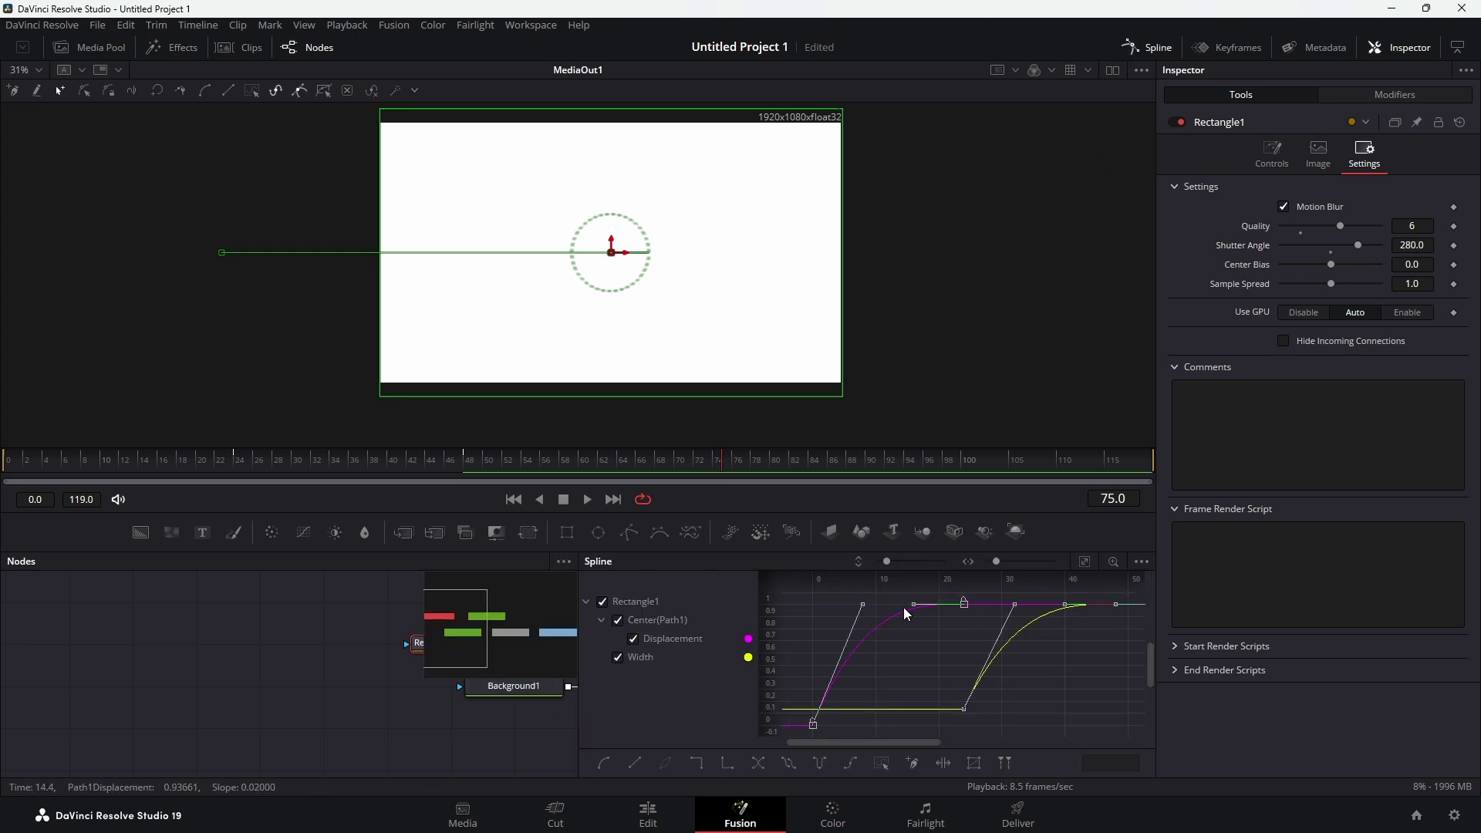
pyautogui.moveTo(905, 608); pyautogui.dragTo(855, 612)
pyautogui.moveTo(1015, 604); pyautogui.dragTo(1072, 608)
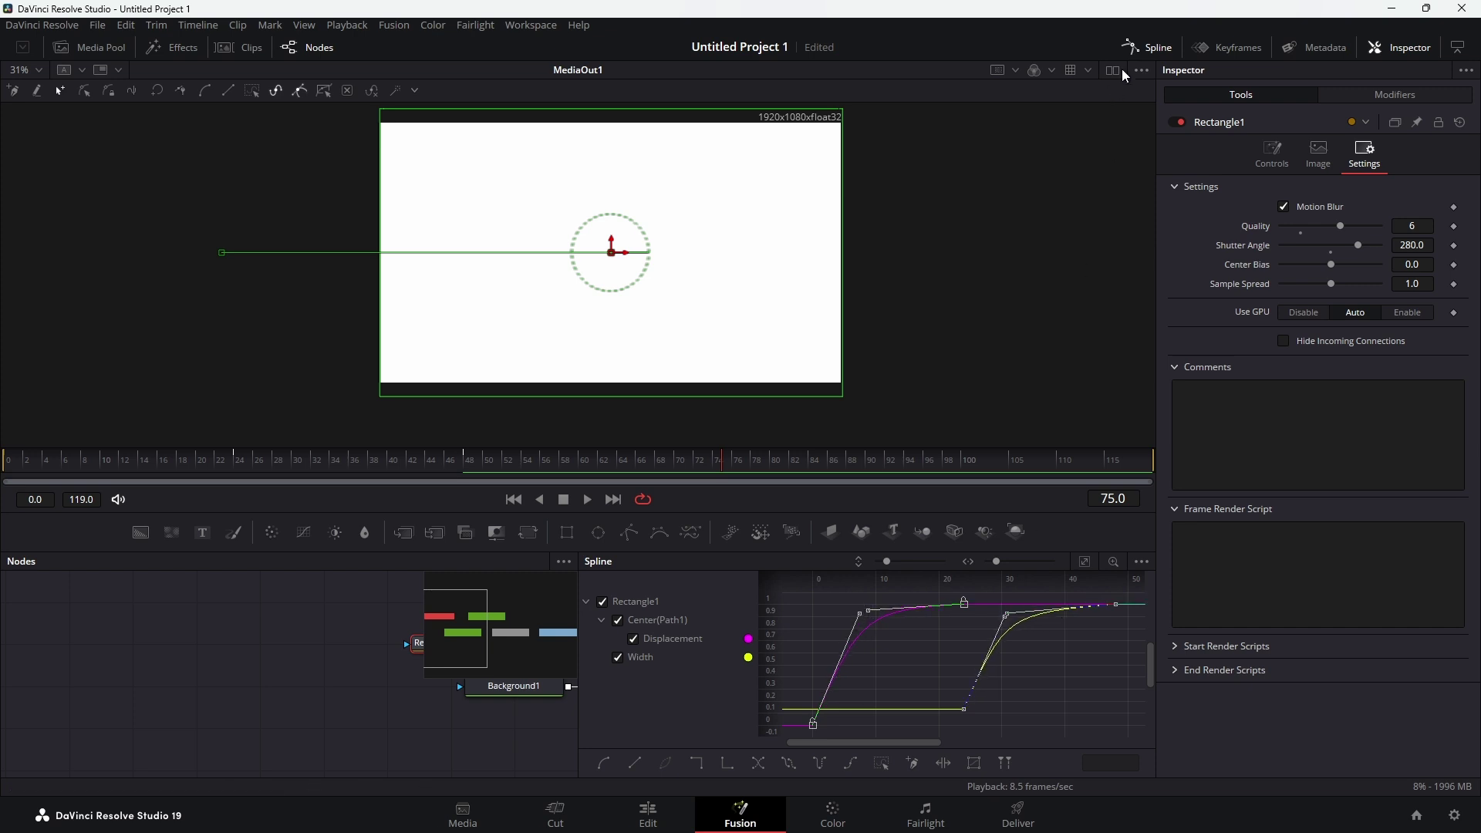
# Step: Close the Spline graph, then play the white wipe over 'The Resolve effect' from the start on the Edit page
pyautogui.click(1128, 48)
pyautogui.click(648, 814)
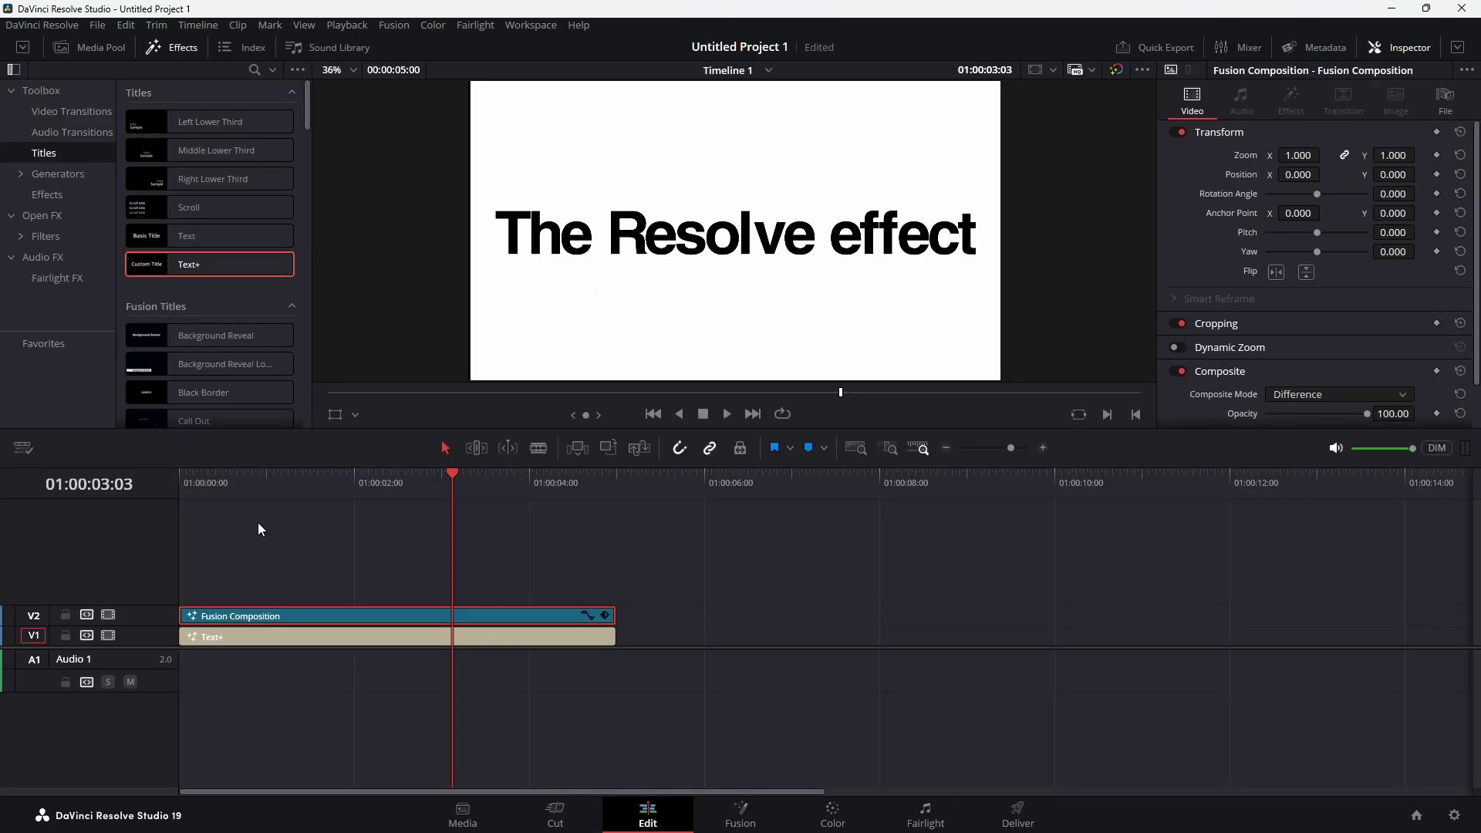
pyautogui.press('Home')
pyautogui.press('space')
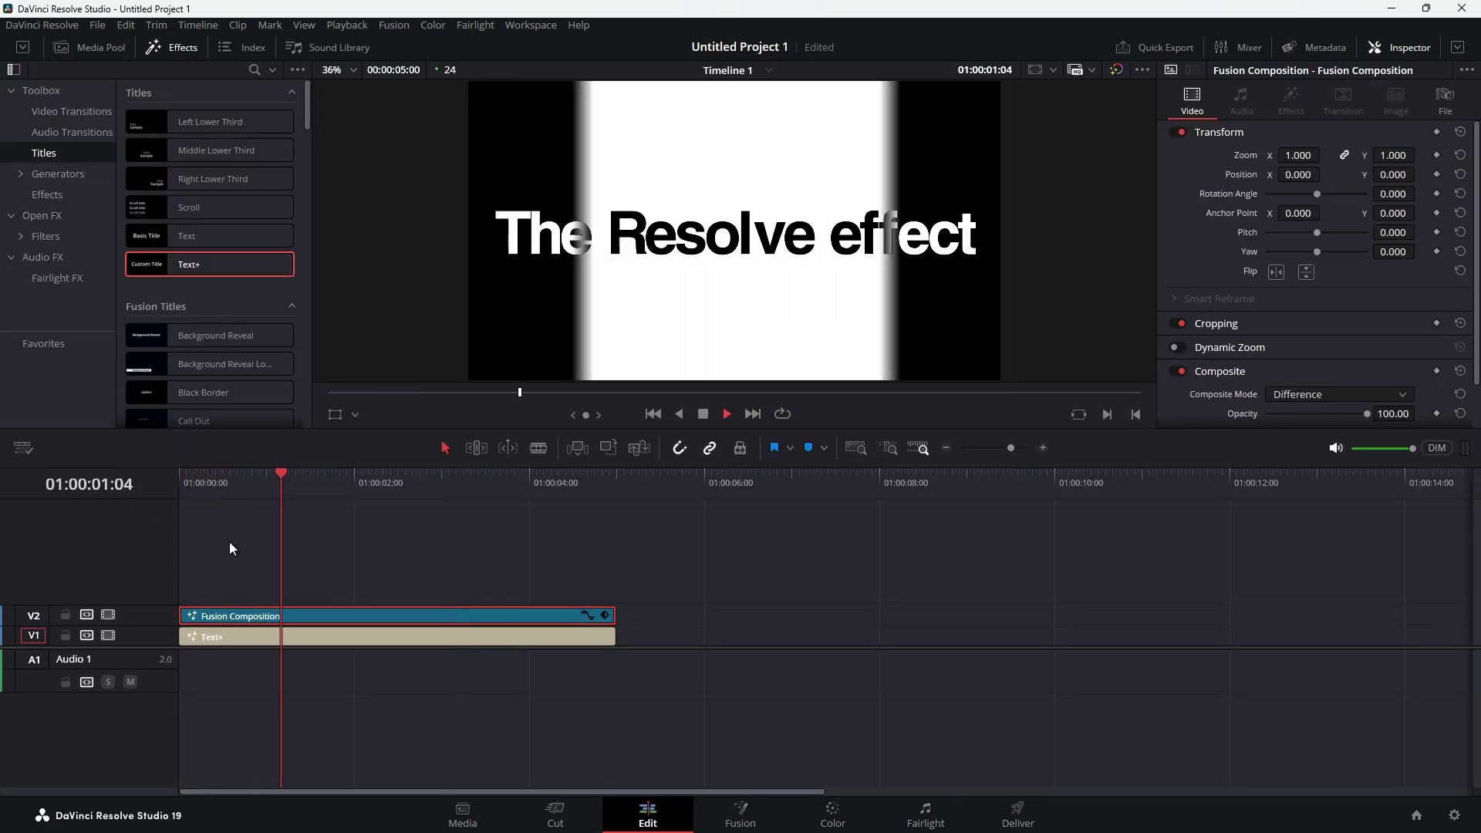
pyautogui.click(186, 486)
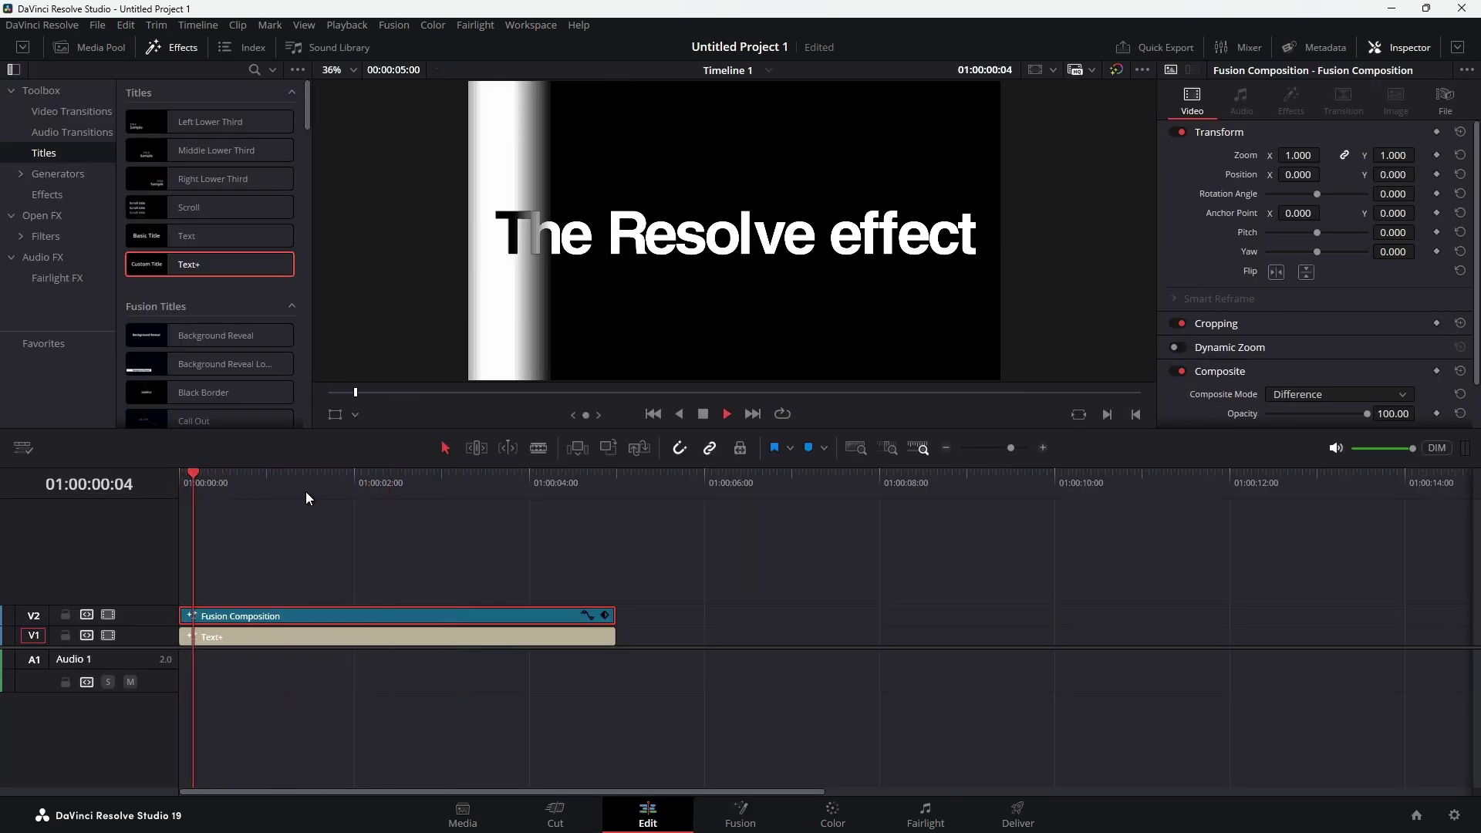